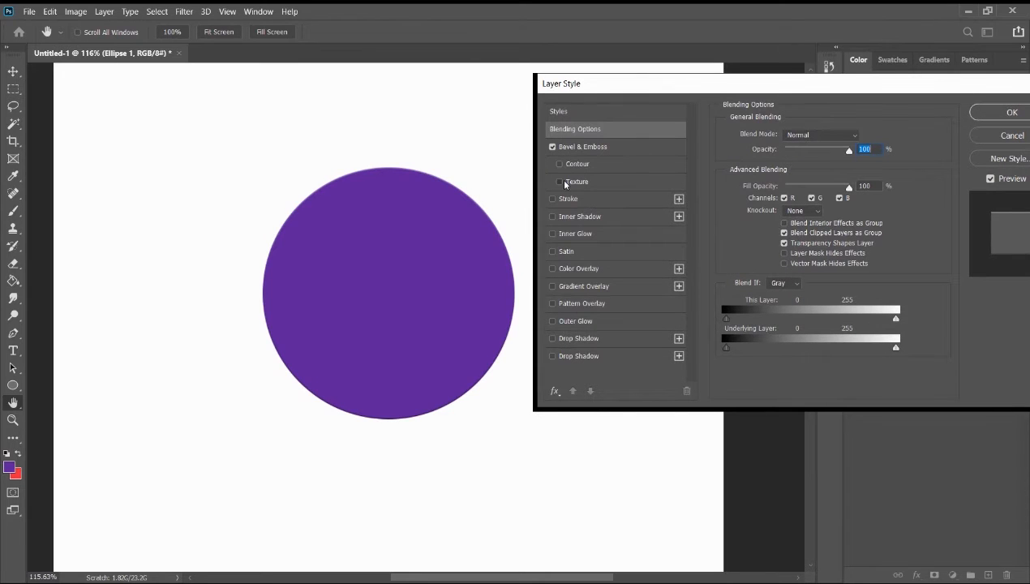
Try several Trees patterns as the Bevel & Emboss texture on the purple circle, and turn off the texture and bevel.
click(559, 182)
click(577, 182)
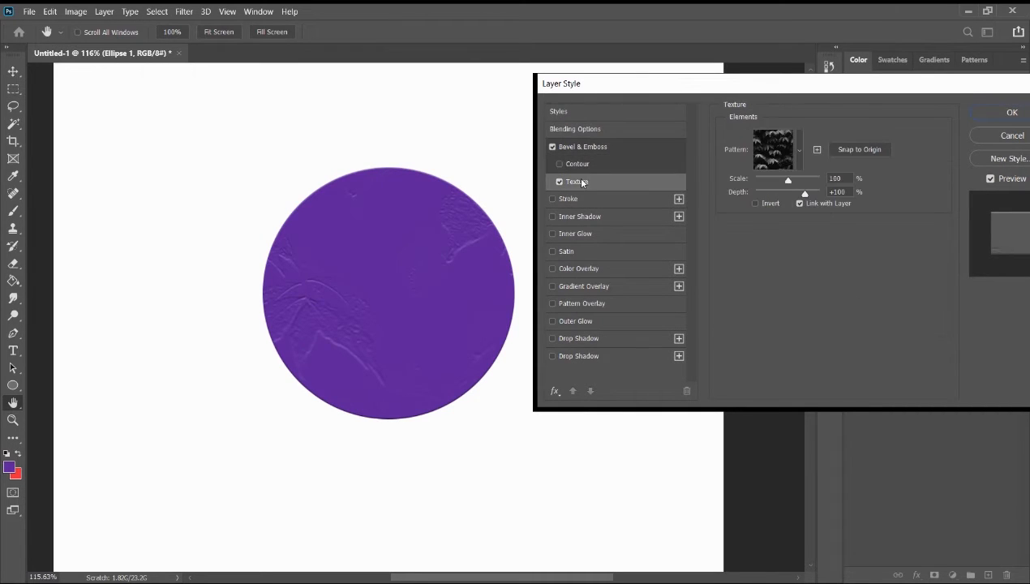
click(785, 155)
click(705, 189)
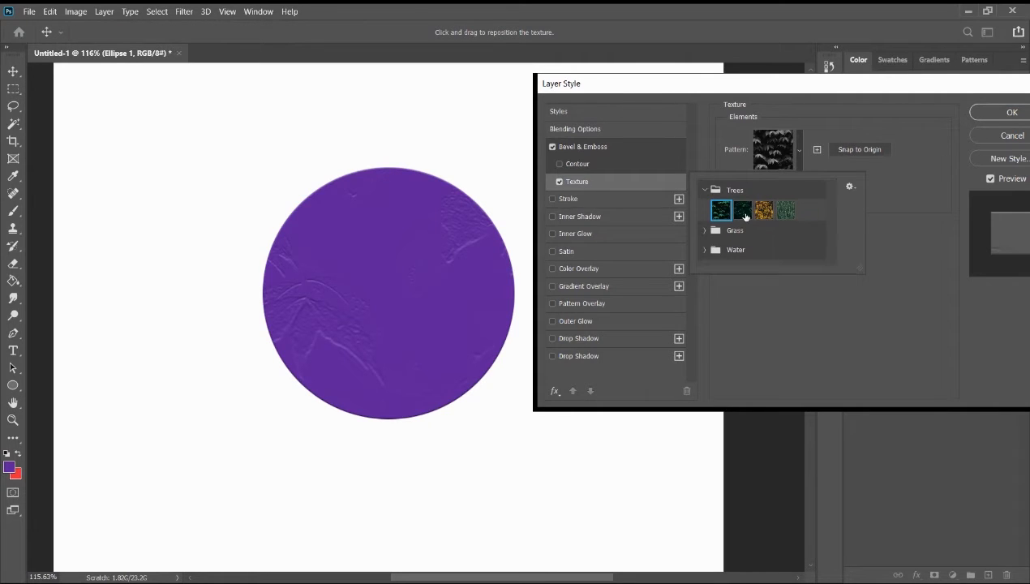
click(759, 211)
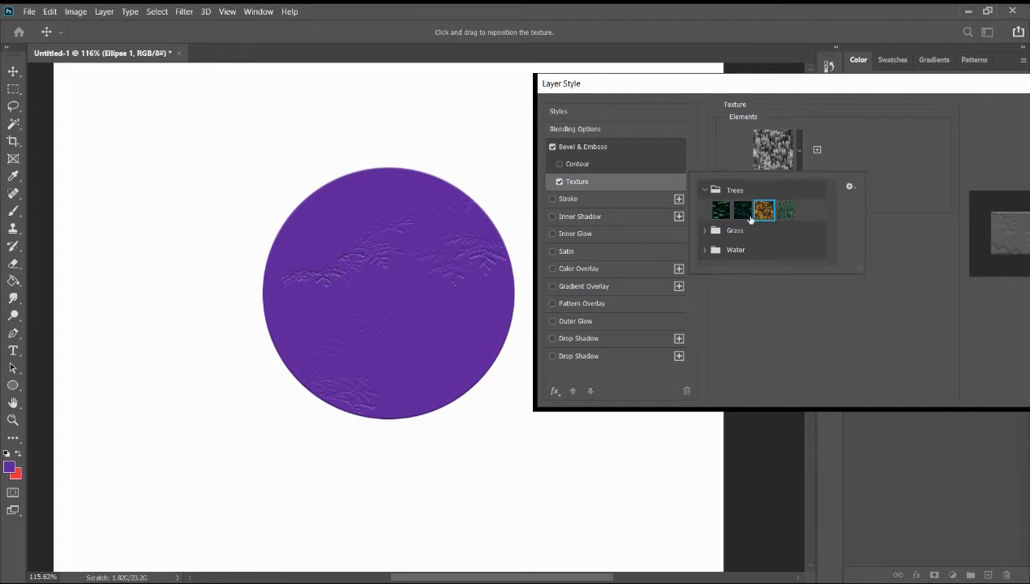
click(791, 214)
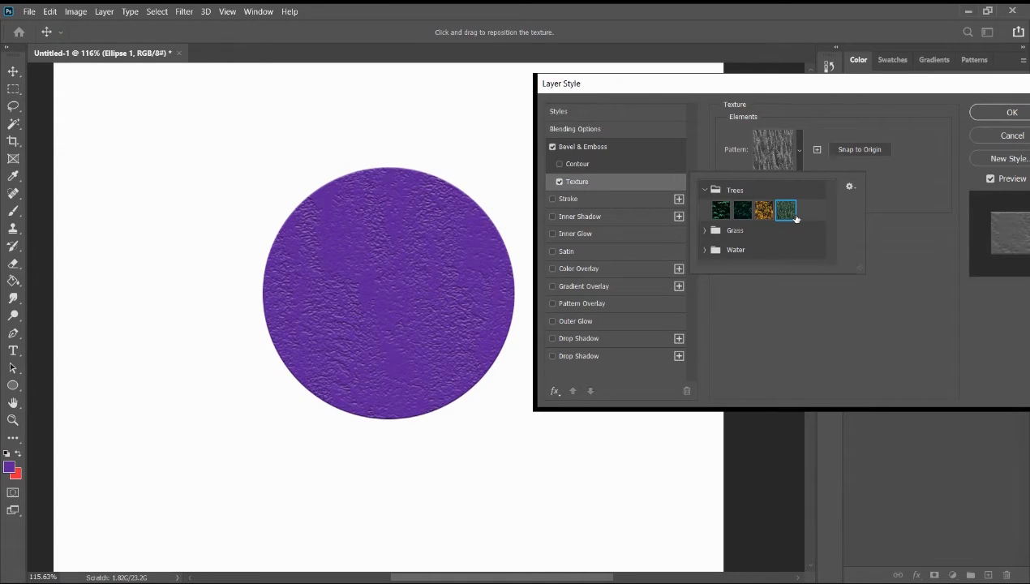
click(560, 185)
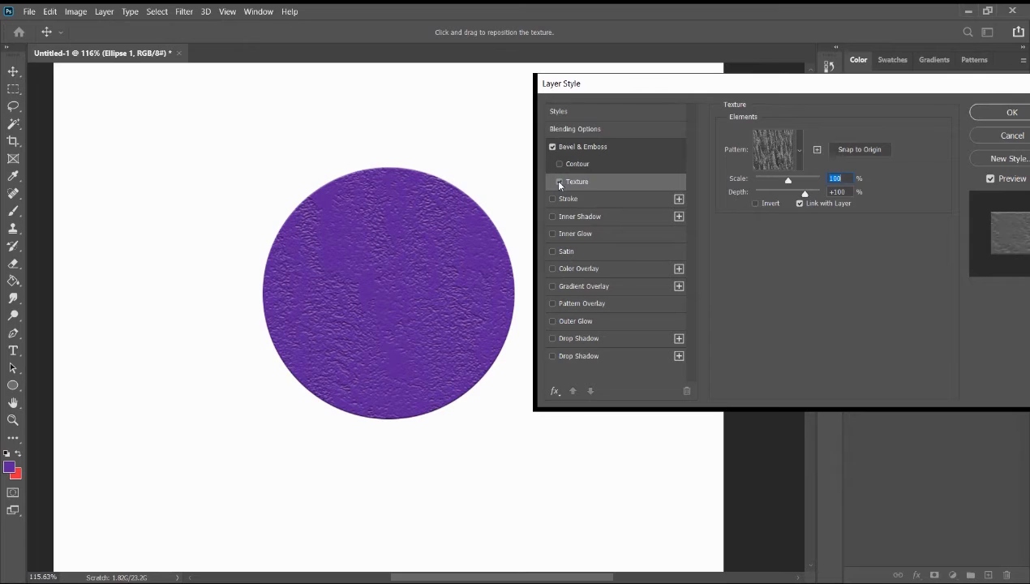
click(552, 147)
Add a red 43 px outside stroke to the circle with Normal blend mode and 100% opacity.
click(553, 199)
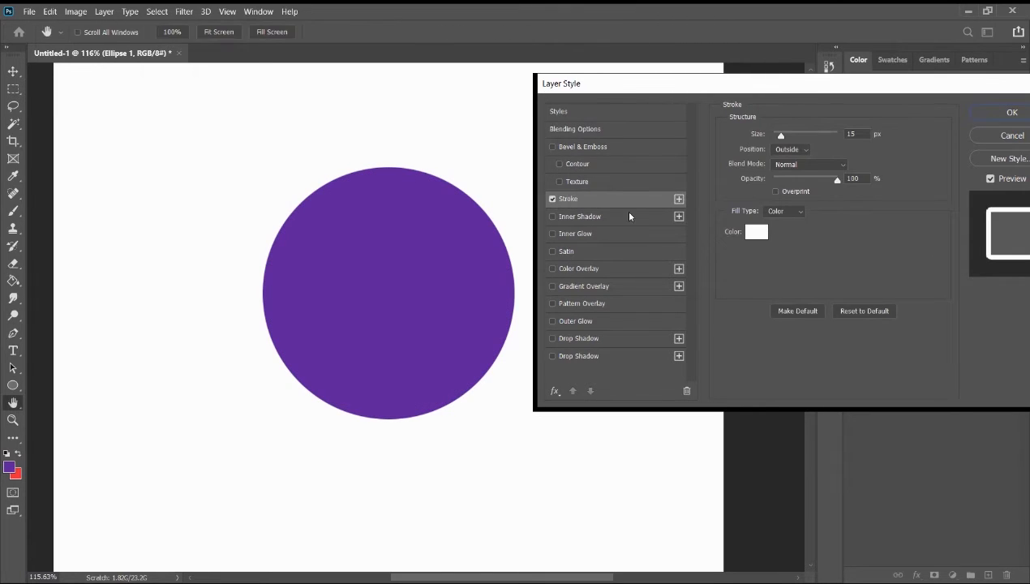
click(756, 232)
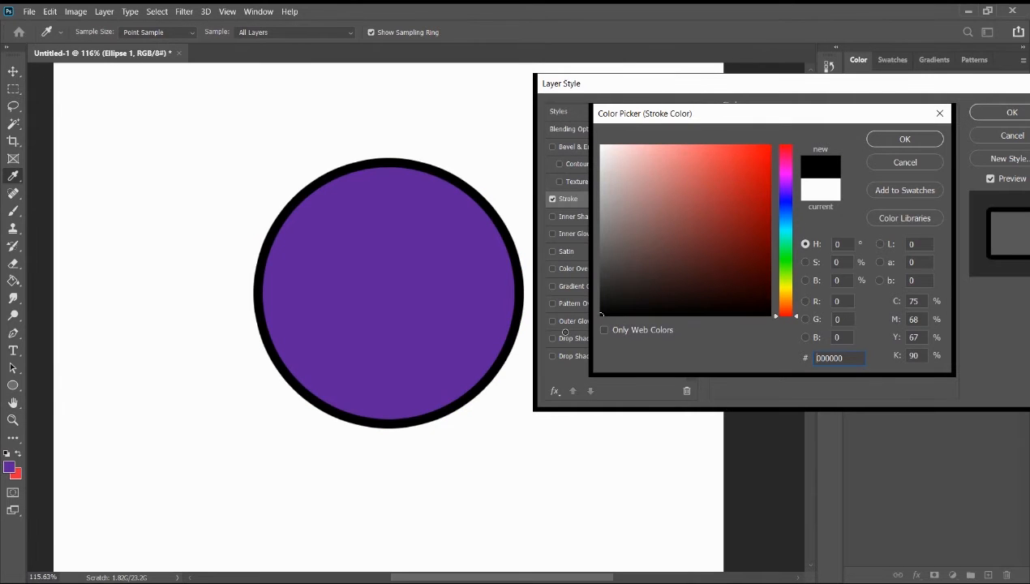
click(878, 138)
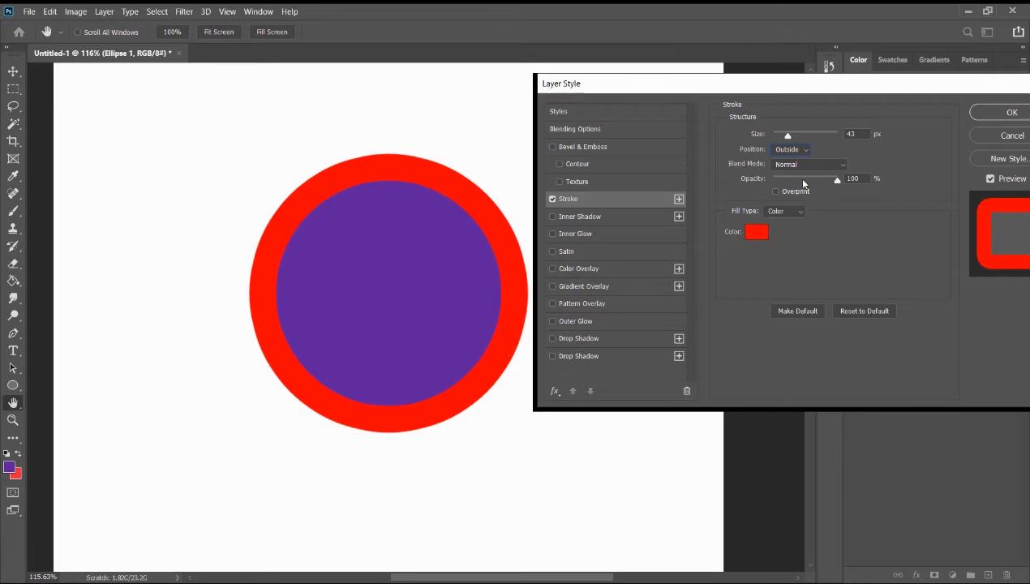
click(803, 165)
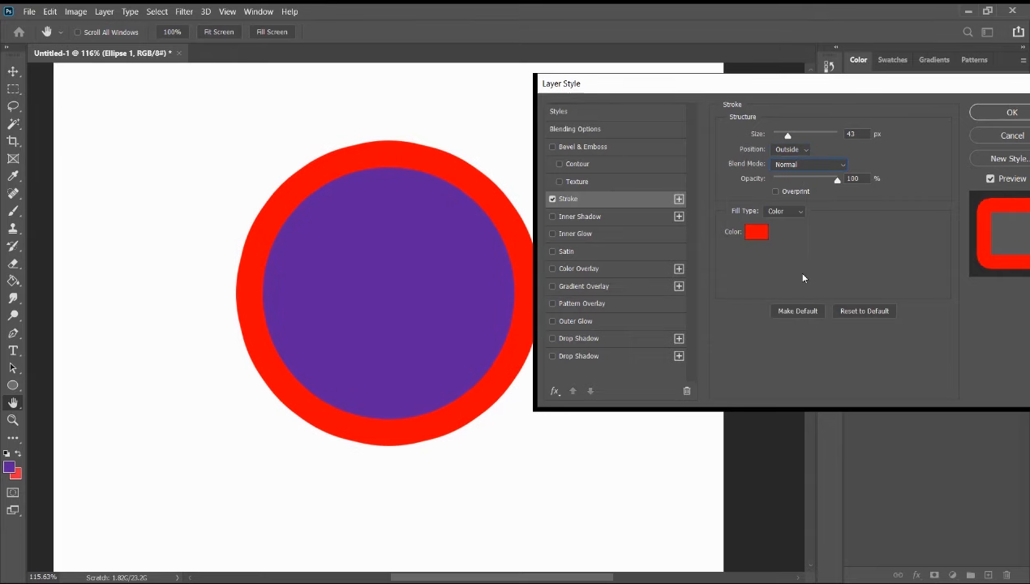
mouse_move(837, 179)
mouse_down()
mouse_move(795, 180)
mouse_move(862, 184)
mouse_up()
Replace the stroke with an inner shadow at 38% opacity, 15 px distance, 7% choke and 4 px size.
click(552, 216)
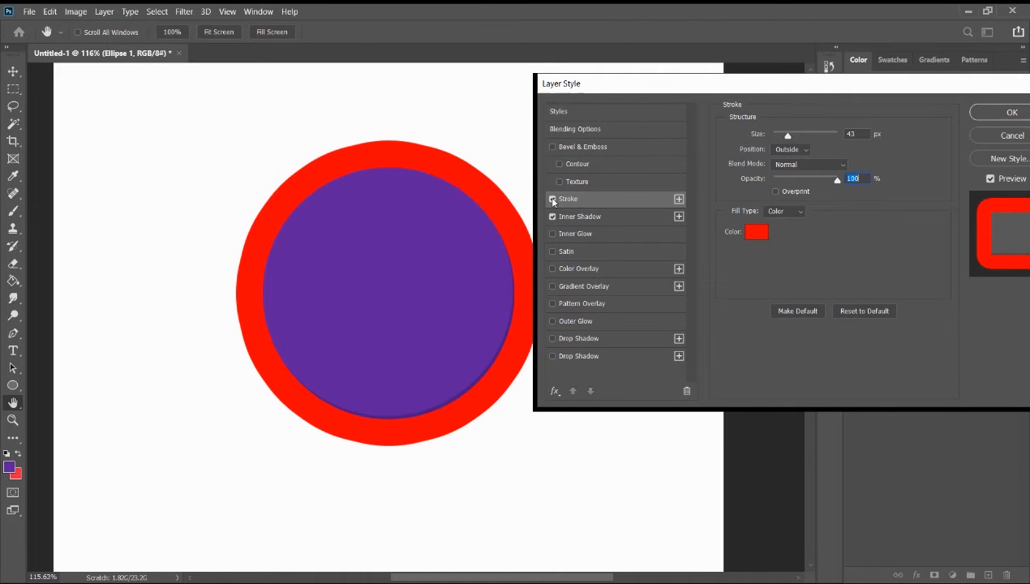
click(553, 199)
click(578, 216)
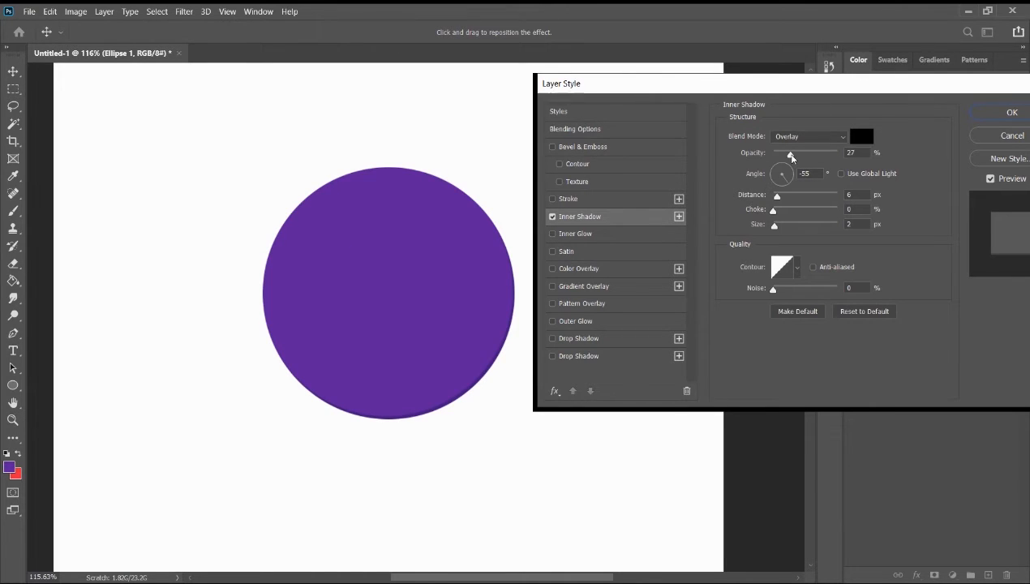
mouse_move(791, 157)
mouse_down()
mouse_move(824, 160)
mouse_move(772, 155)
mouse_move(797, 154)
mouse_up()
mouse_move(777, 195)
mouse_down()
mouse_move(816, 197)
mouse_move(783, 196)
mouse_up()
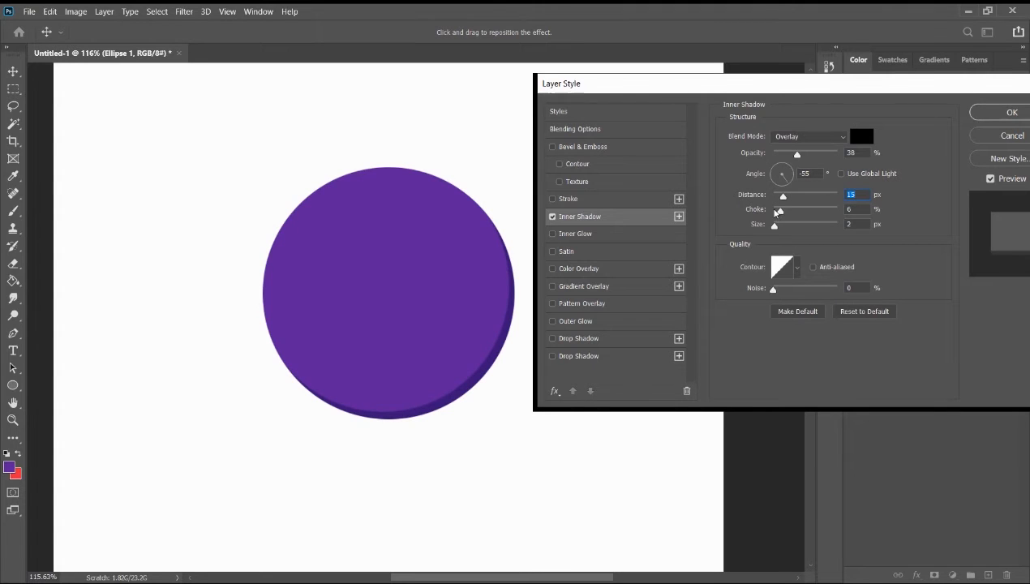
drag(776, 212, 784, 217)
drag(774, 226, 778, 227)
drag(778, 226, 776, 226)
Replace the inner shadow with an inner glow, trying a size of 49 px and returning it to 0 px.
drag(823, 89, 788, 89)
click(516, 218)
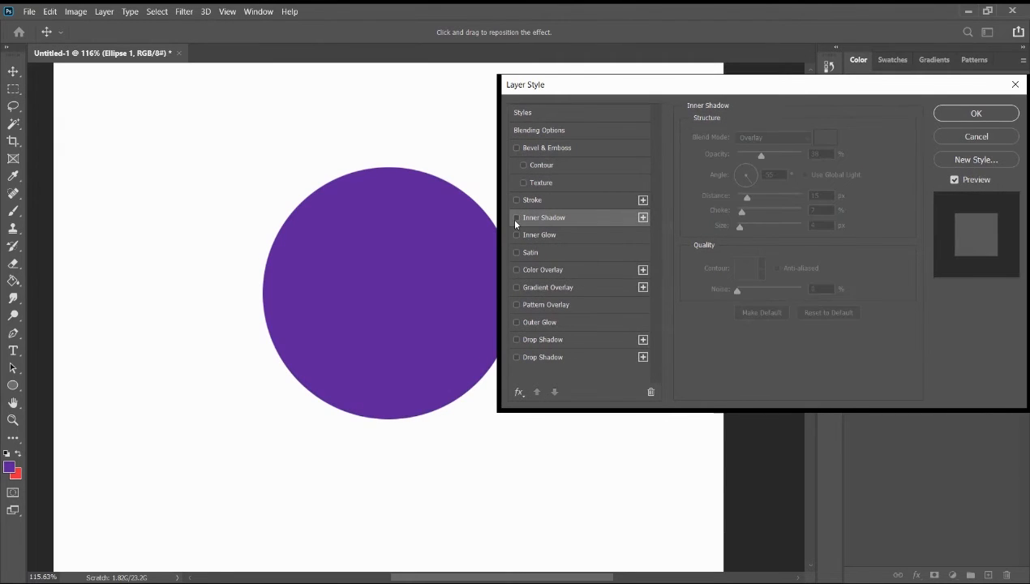
click(546, 219)
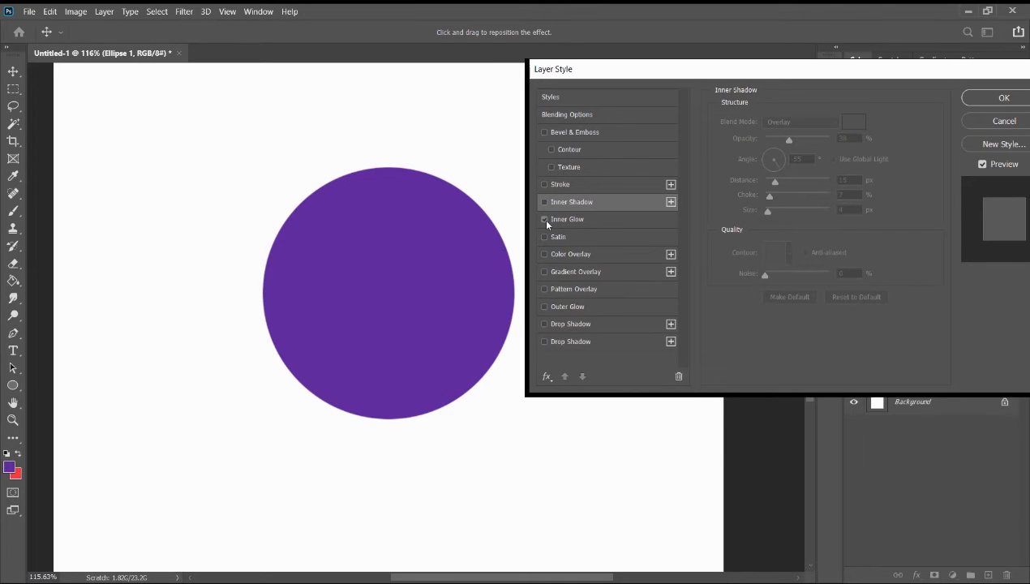
click(572, 220)
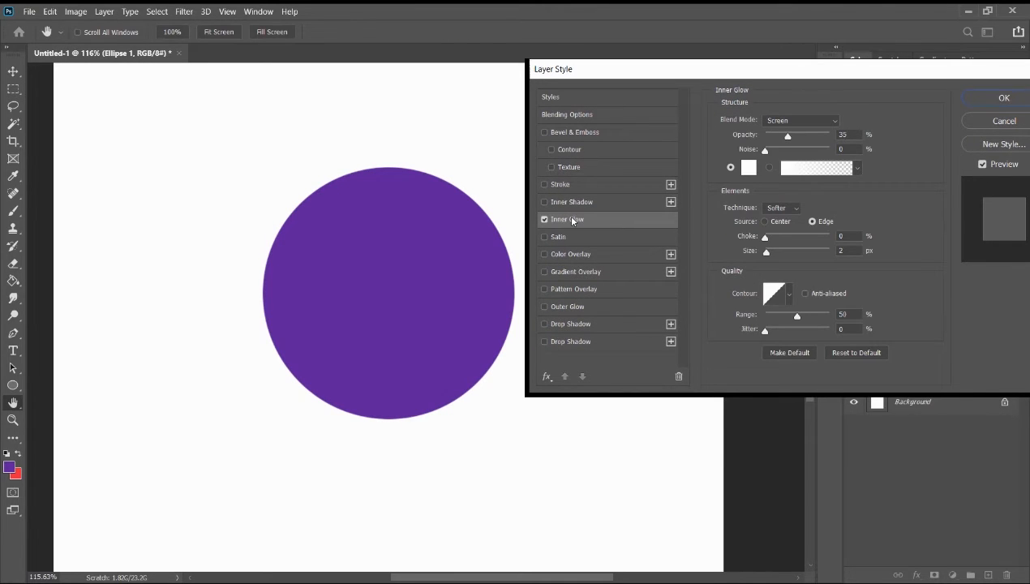
click(781, 252)
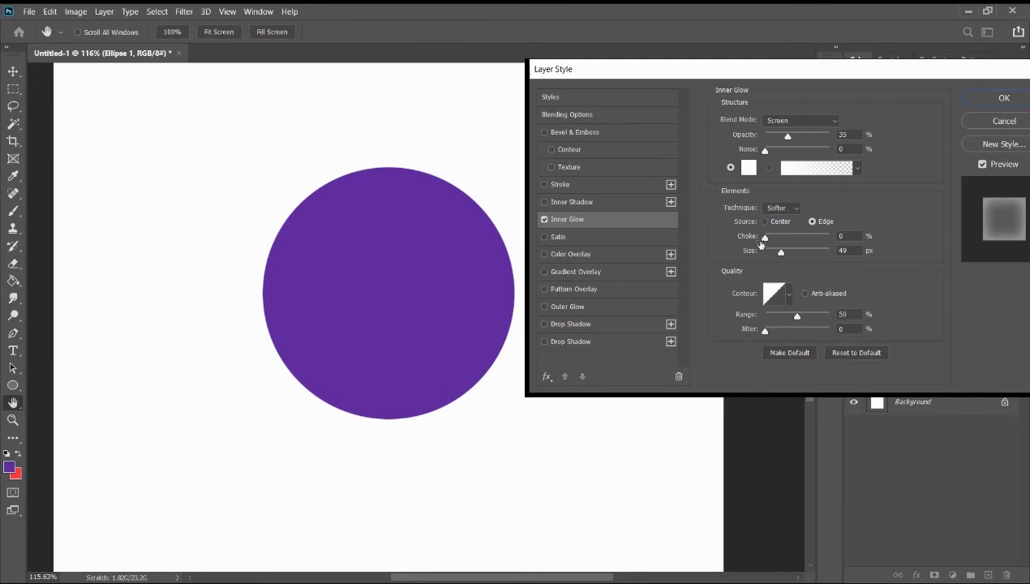
click(764, 251)
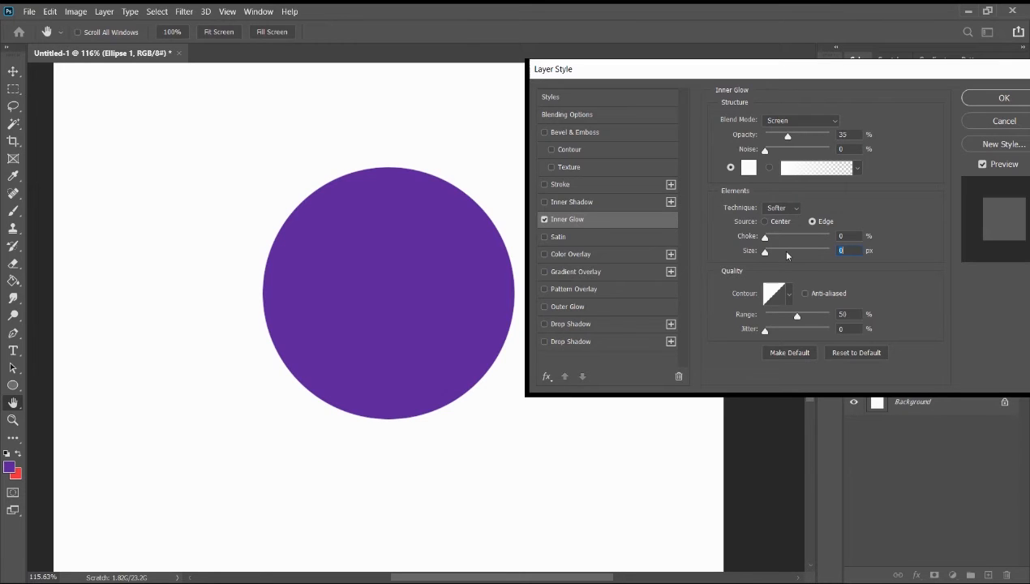
Replace the inner glow with the Satin effect, and swap Satin for a Color Overlay.
click(559, 237)
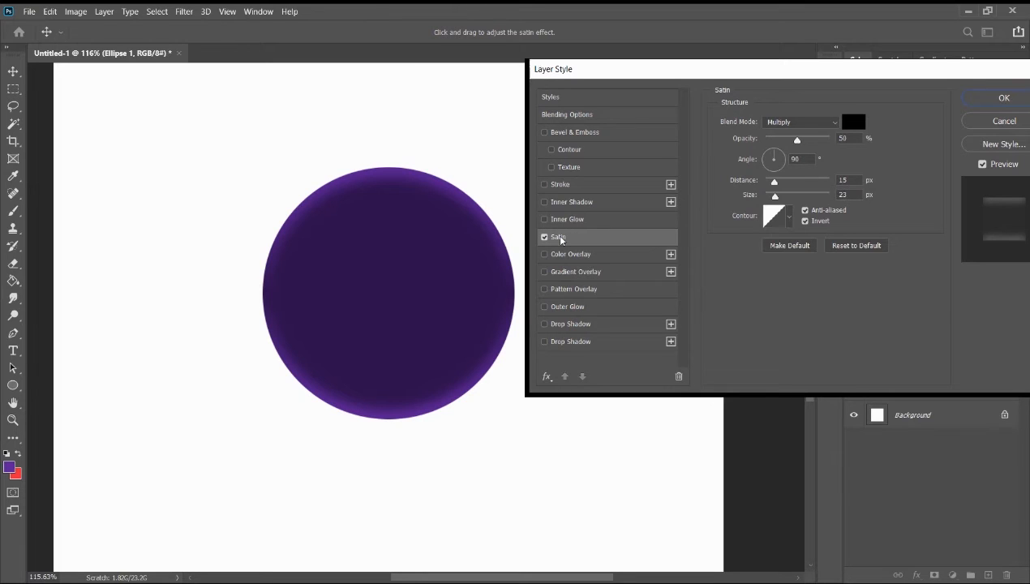
click(544, 254)
click(544, 236)
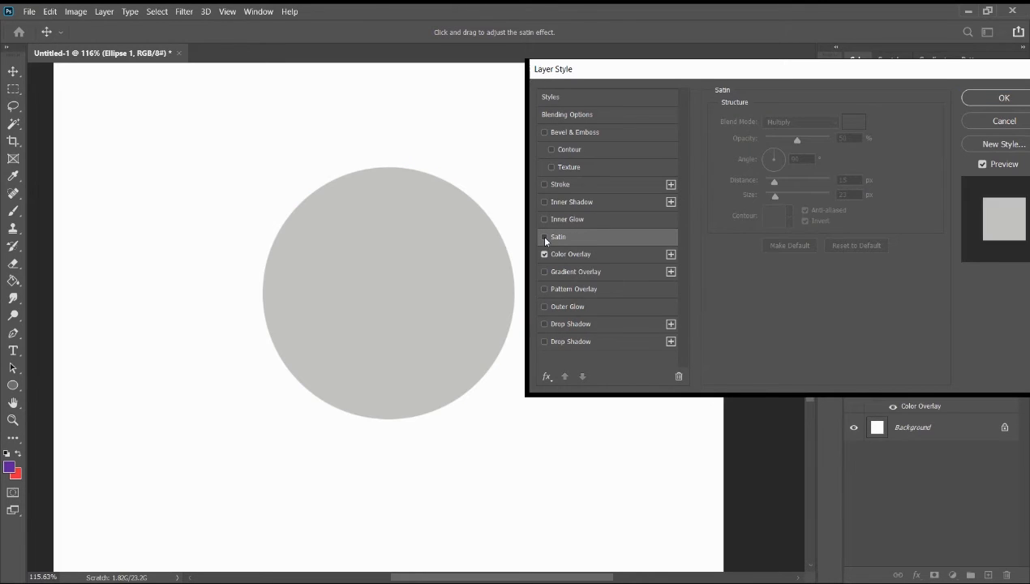
Set the overlay color to ff4000, trying the Overlay blend mode before restoring Normal at 100% opacity.
click(570, 254)
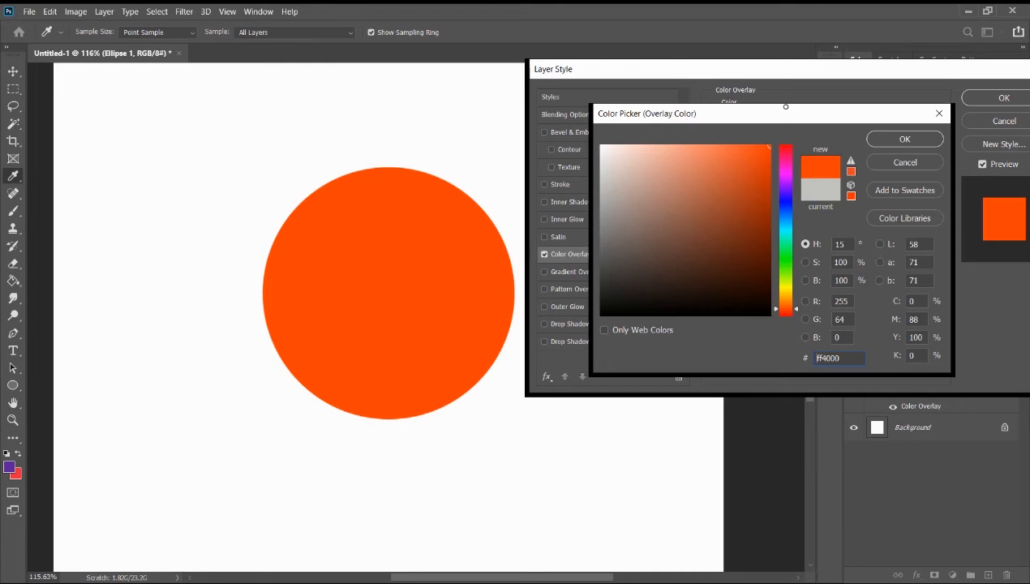
key(Return)
key(o)
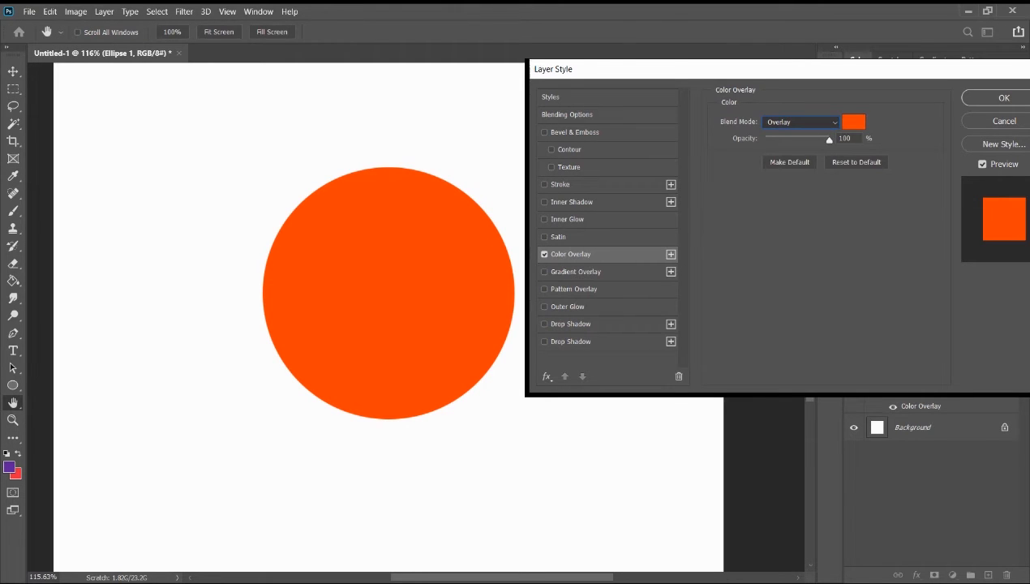
click(837, 123)
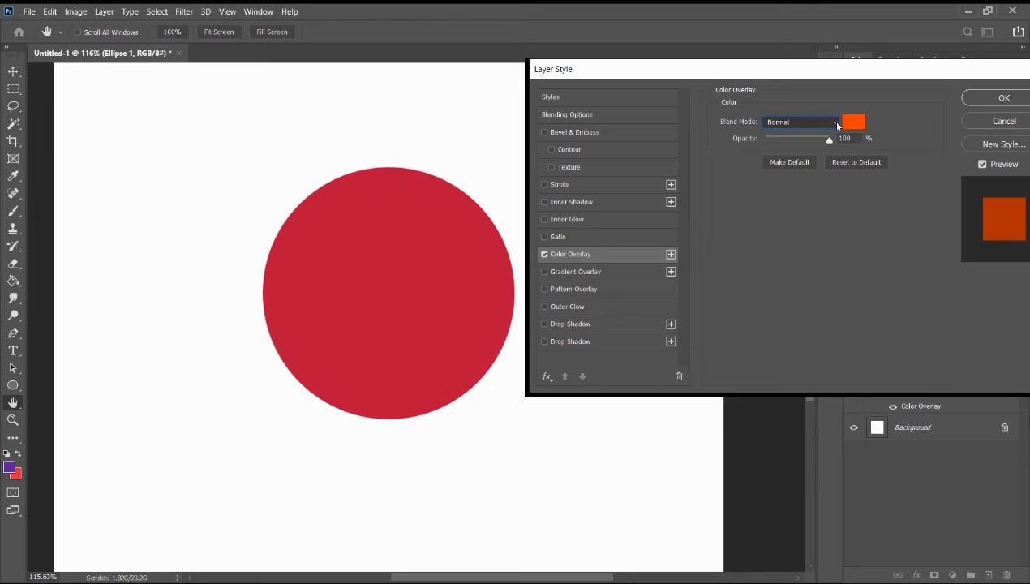
mouse_move(829, 139)
mouse_down()
mouse_move(785, 144)
mouse_move(831, 140)
mouse_up()
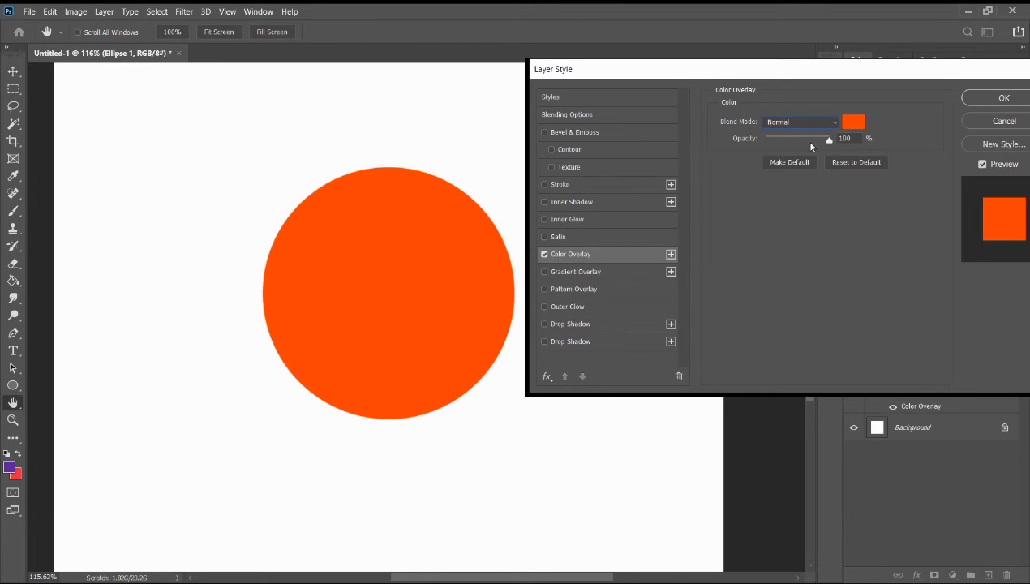
Swap the color overlay for a gradient overlay, and replace that with a pattern overlay.
click(544, 254)
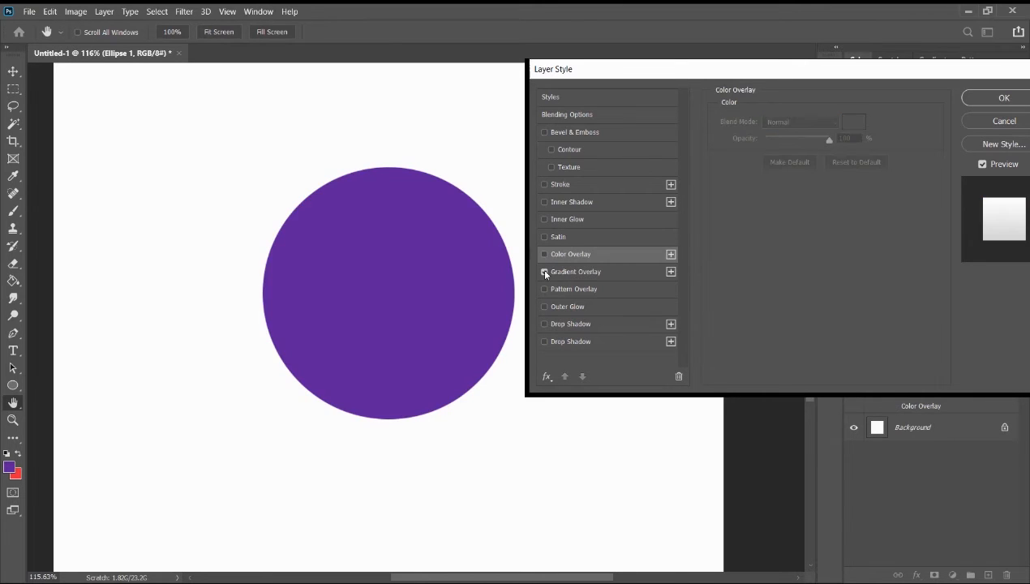
click(581, 273)
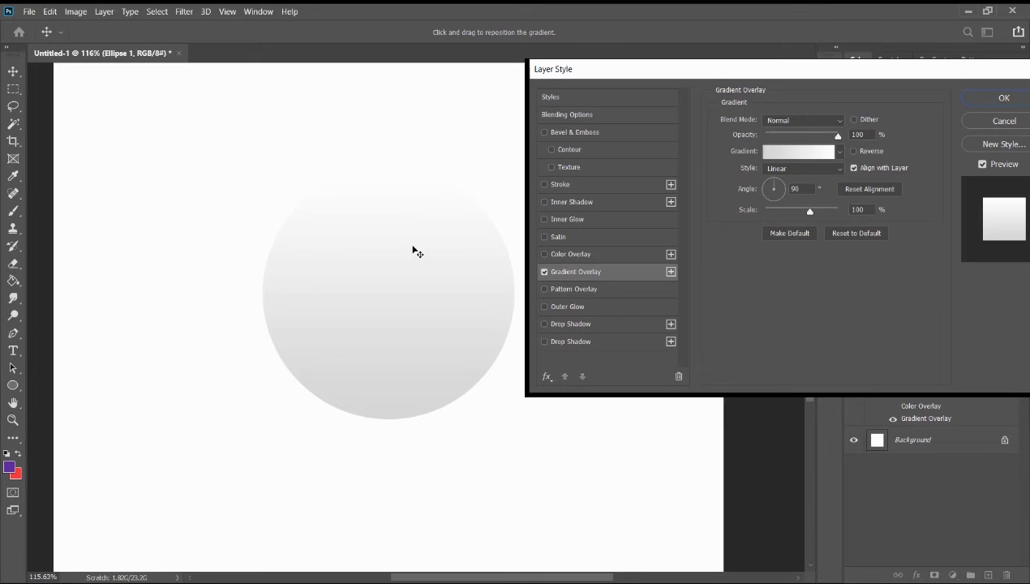
click(544, 272)
click(545, 288)
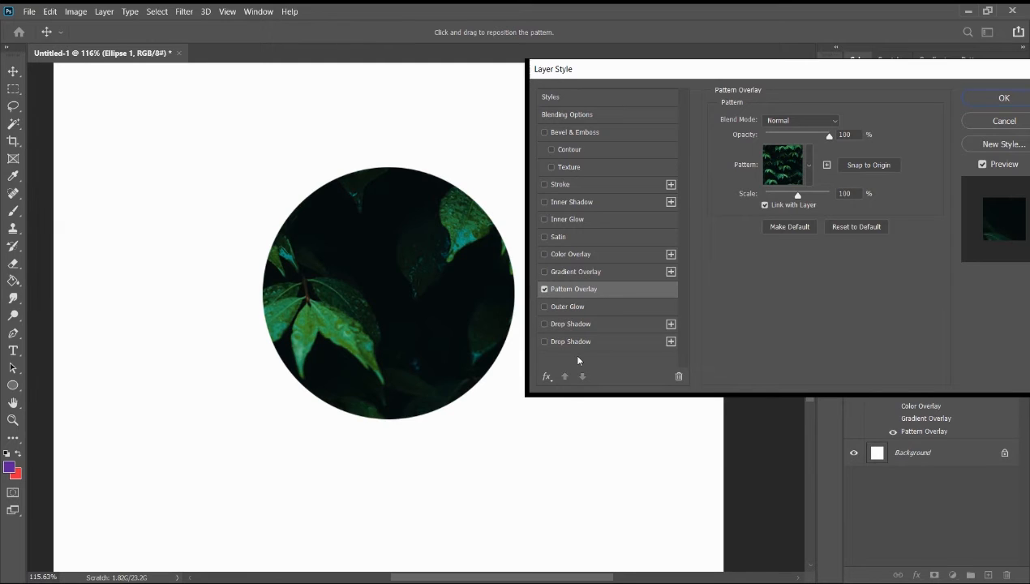
Replace the pattern overlay with a red outer glow 43 px in size.
click(544, 289)
click(545, 306)
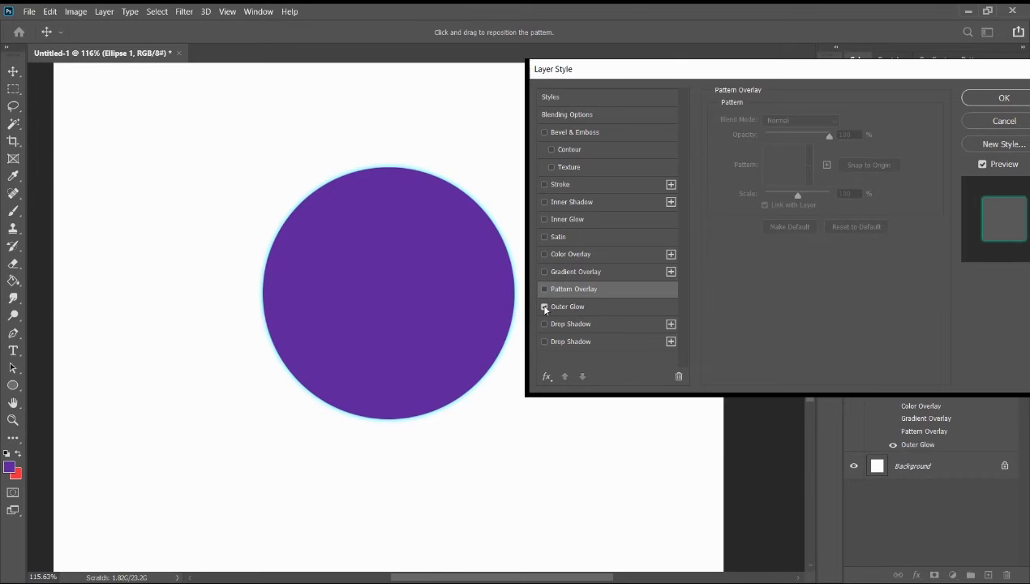
click(547, 308)
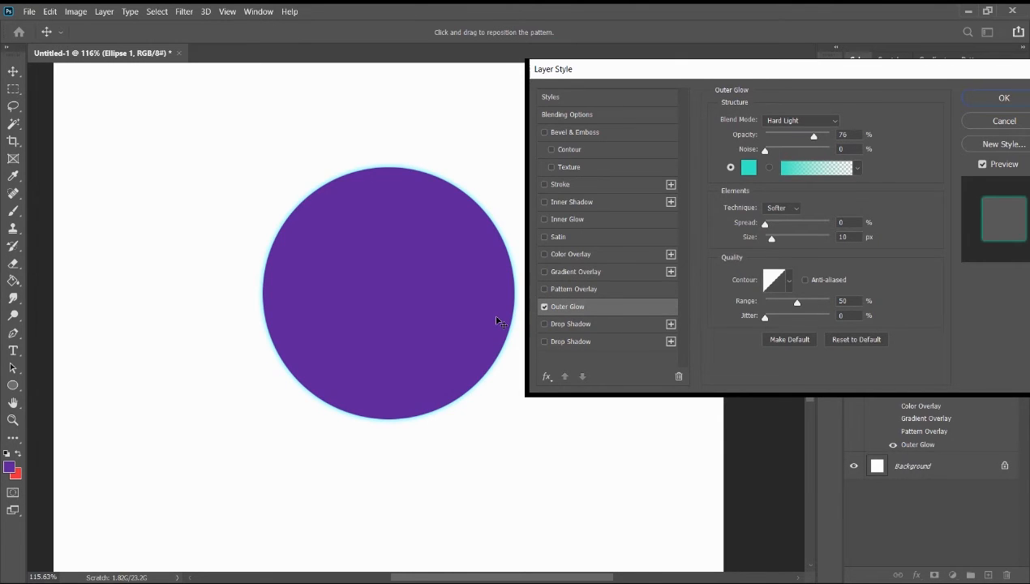
click(748, 167)
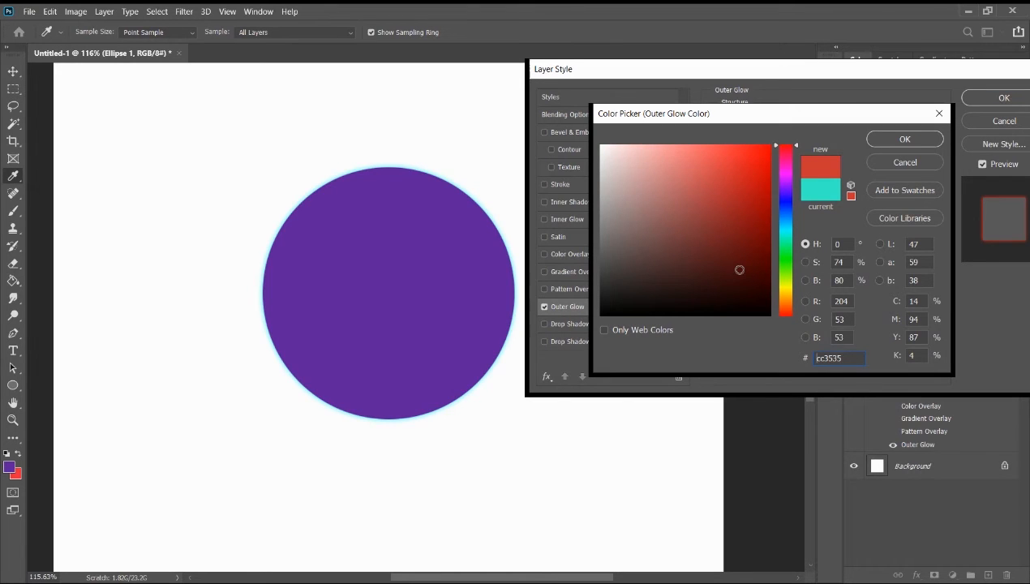
key(Return)
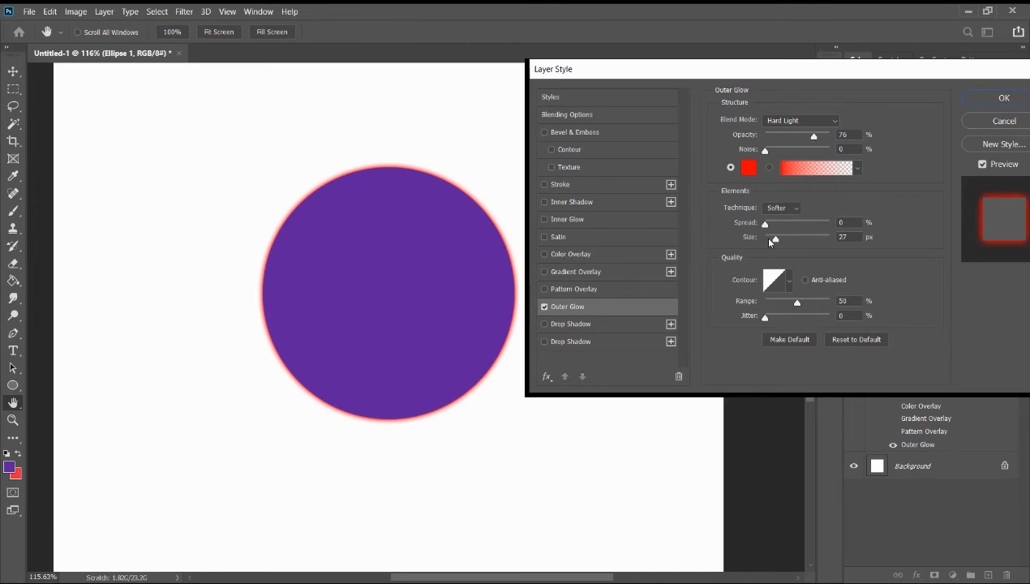
drag(769, 241, 792, 240)
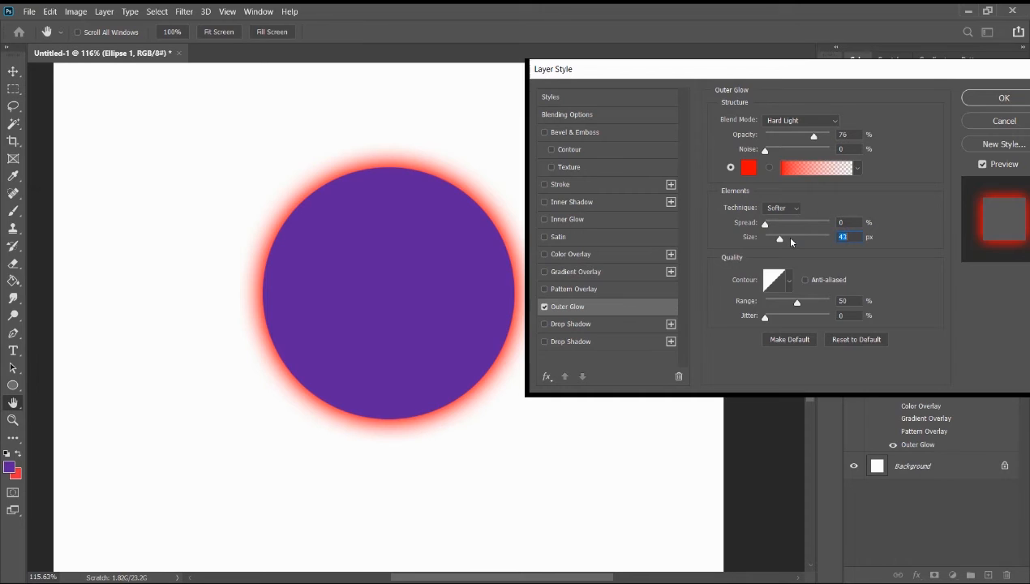
Replace the outer glow with a black drop shadow at 93% opacity, 0 px distance and 234 px size.
click(544, 307)
click(571, 324)
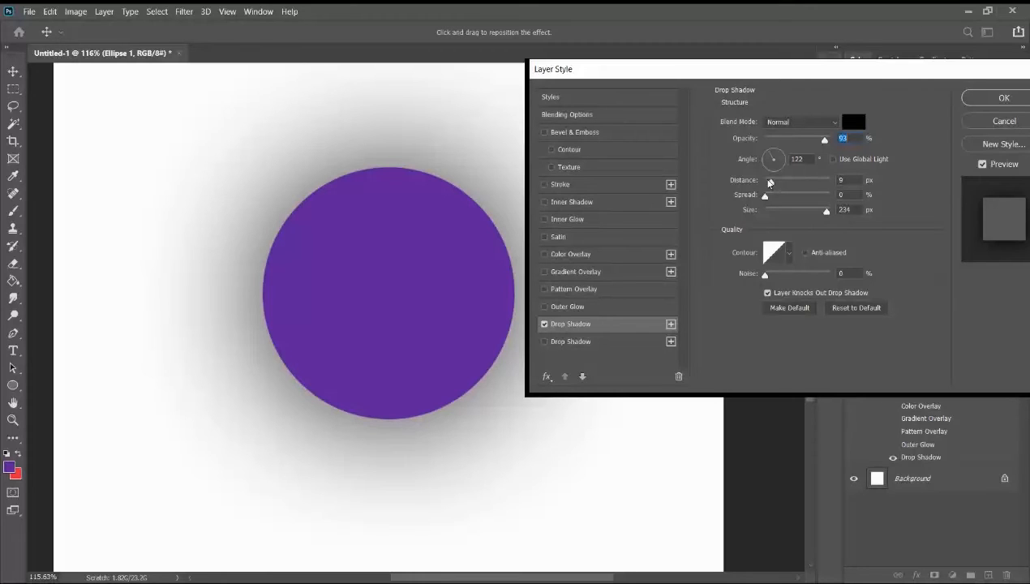
drag(770, 181, 765, 182)
click(765, 182)
Add a second drop shadow to the circle and compare its settings with those of the first.
click(670, 342)
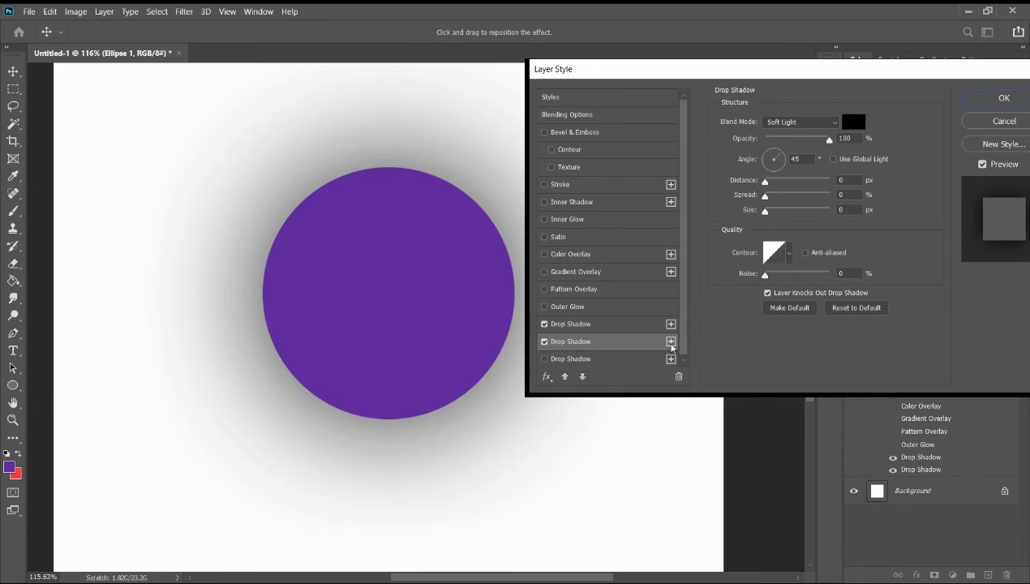
click(568, 324)
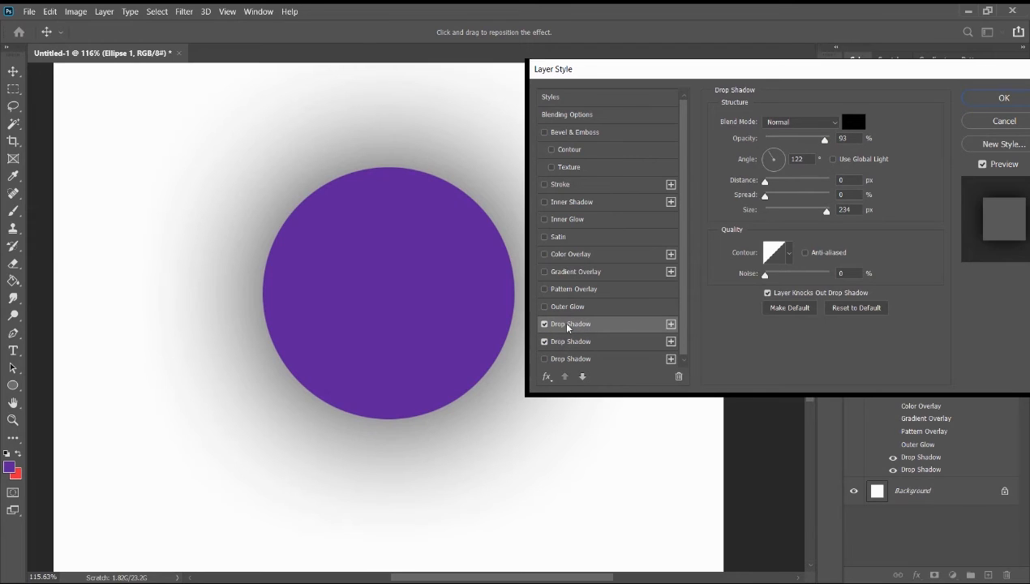
click(568, 342)
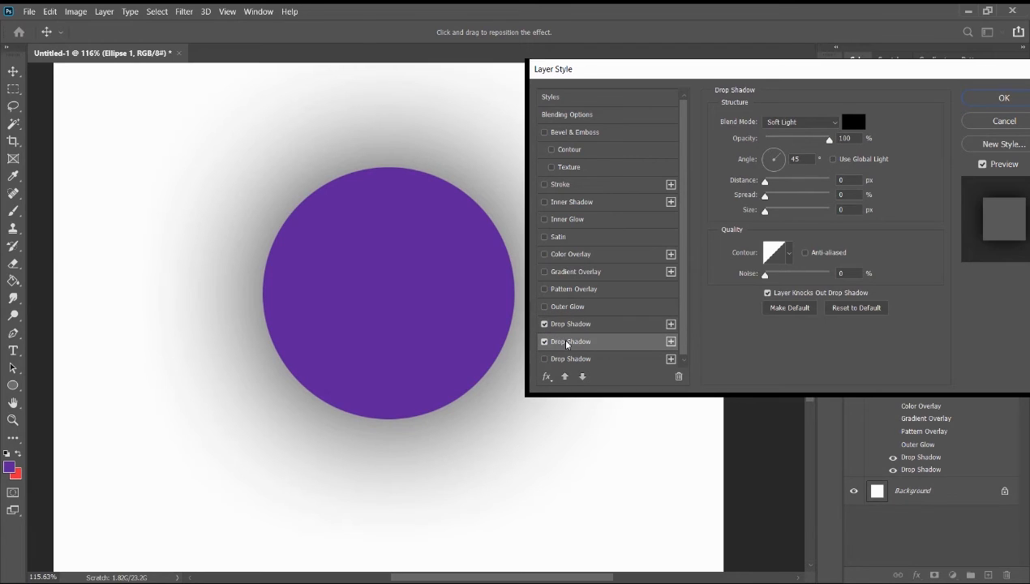
Set the second drop shadow's color to ff0000, its blend mode to Normal and its opacity to 80%.
click(860, 123)
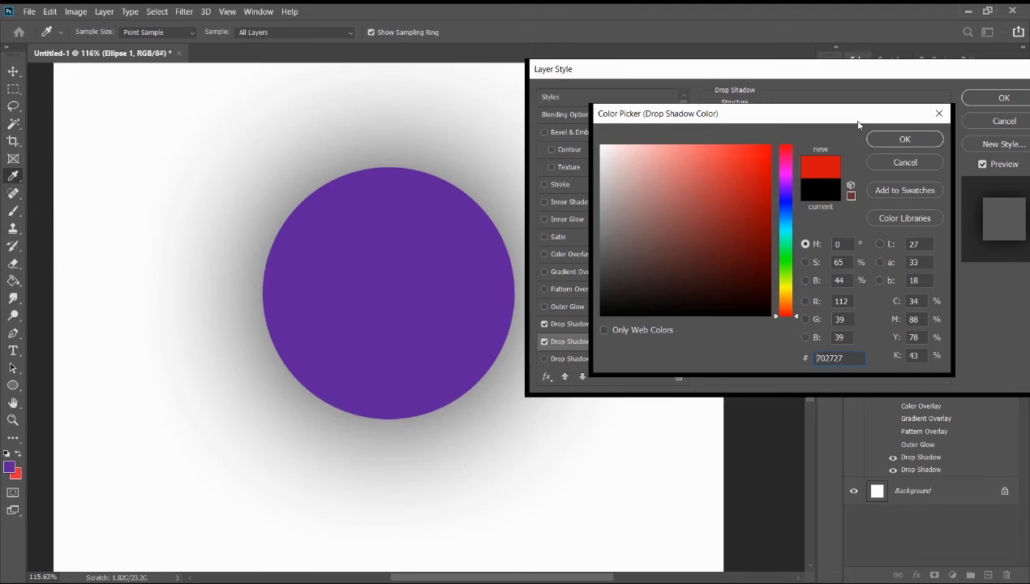
text(ff0000)
click(904, 141)
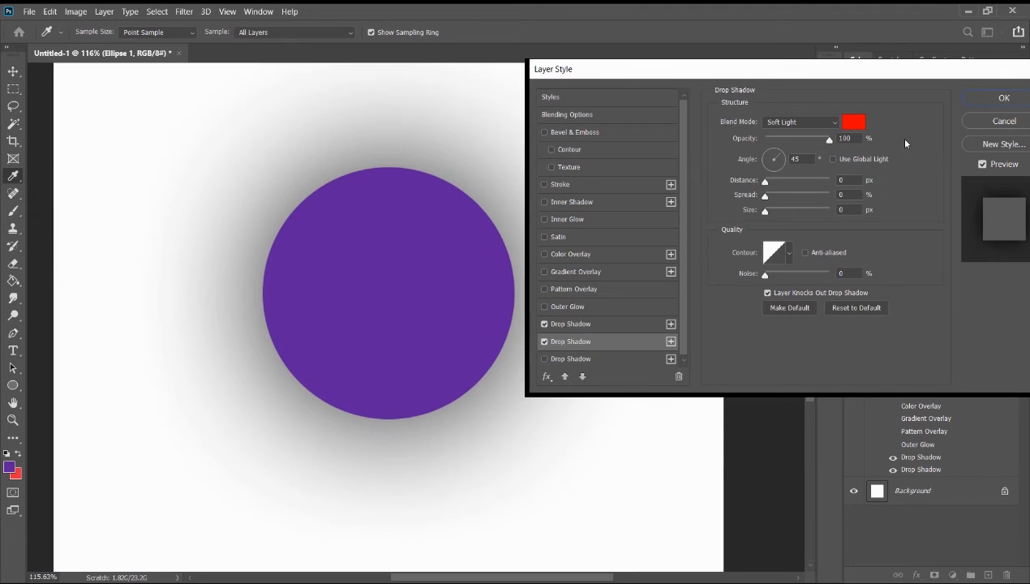
click(800, 122)
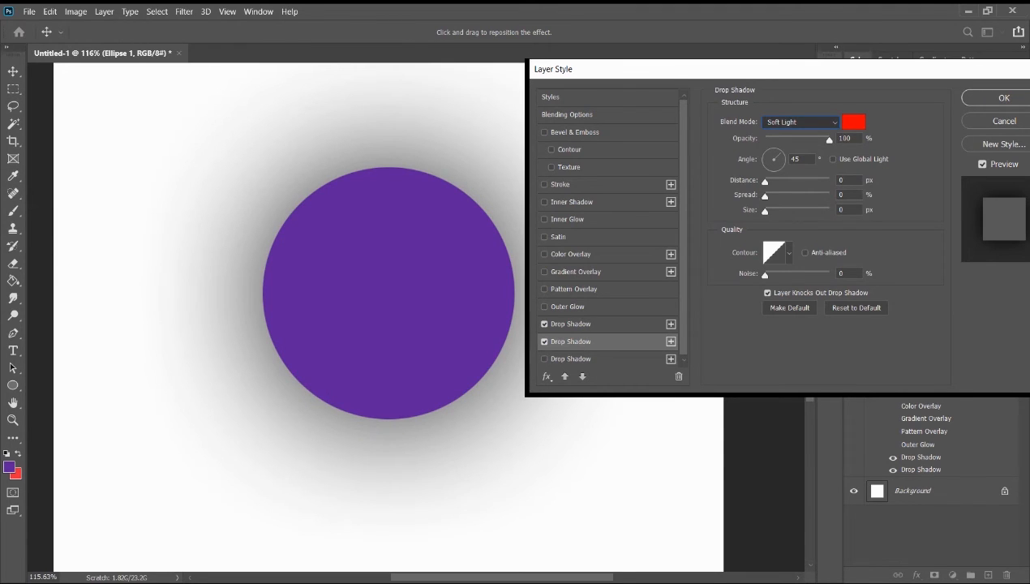
click(801, 137)
click(589, 324)
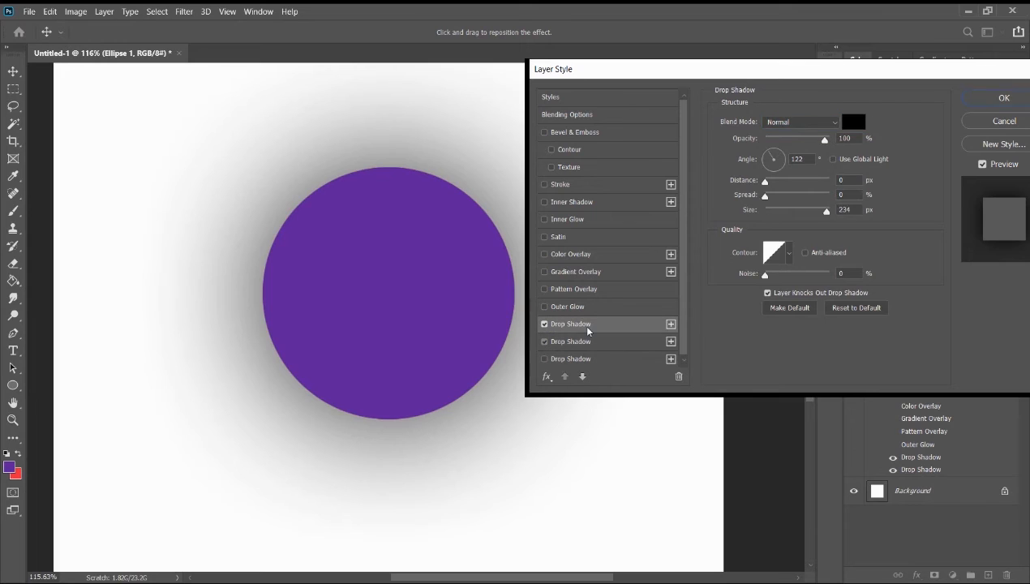
click(571, 341)
click(815, 140)
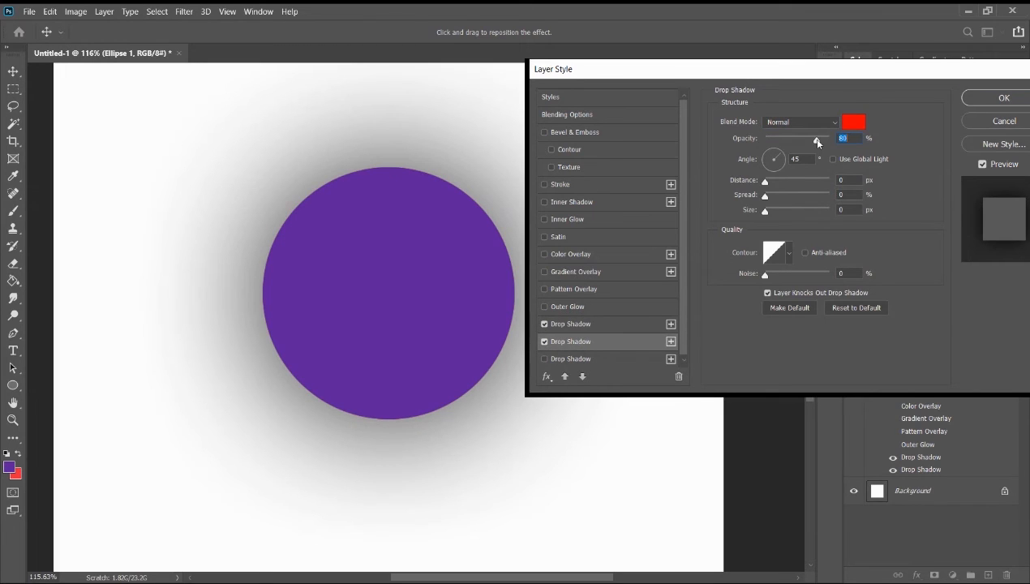
Try the black drop shadow at 34% opacity, and set the red drop shadow's distance to 27 px.
click(589, 323)
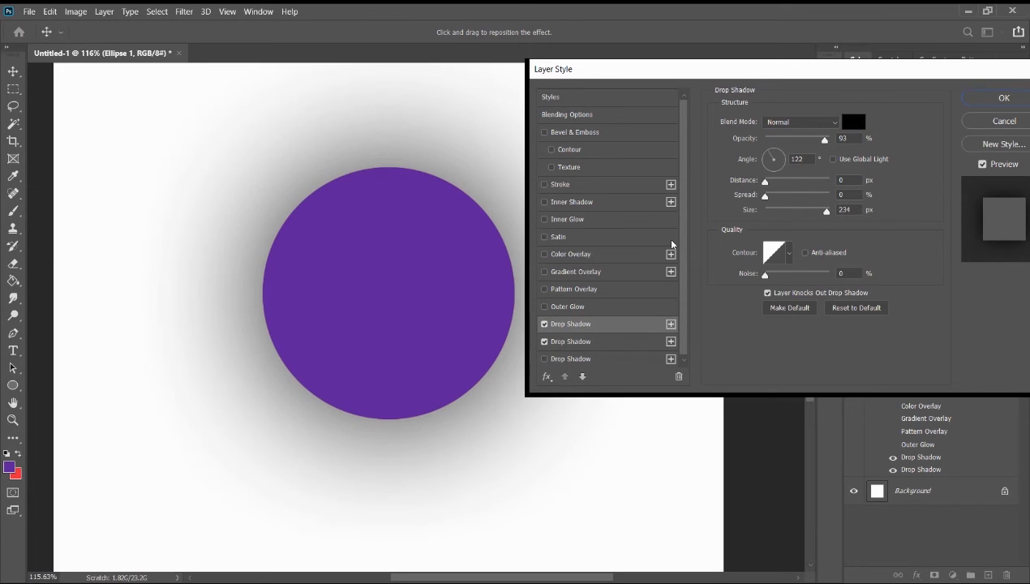
drag(825, 140, 786, 140)
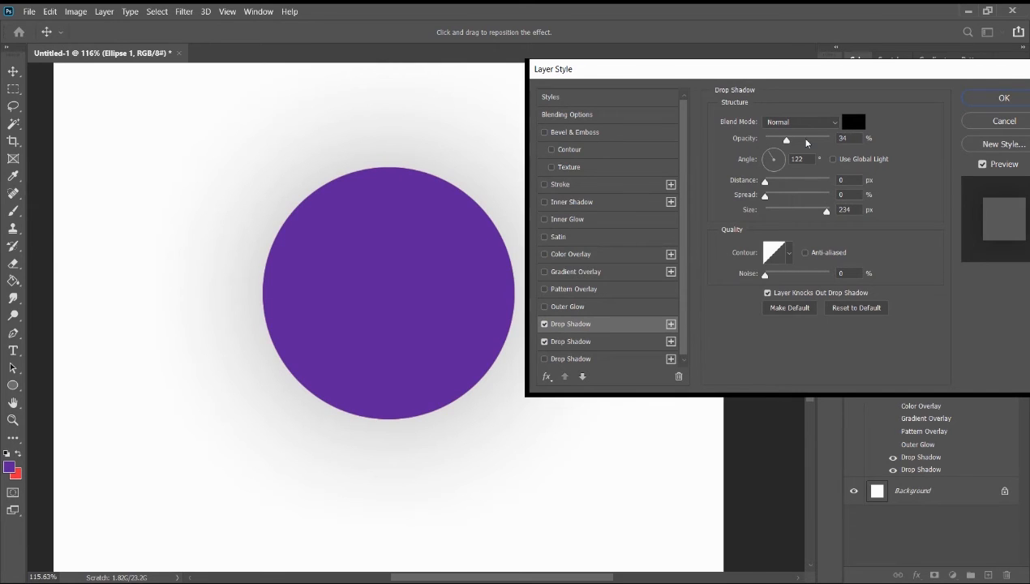
click(589, 342)
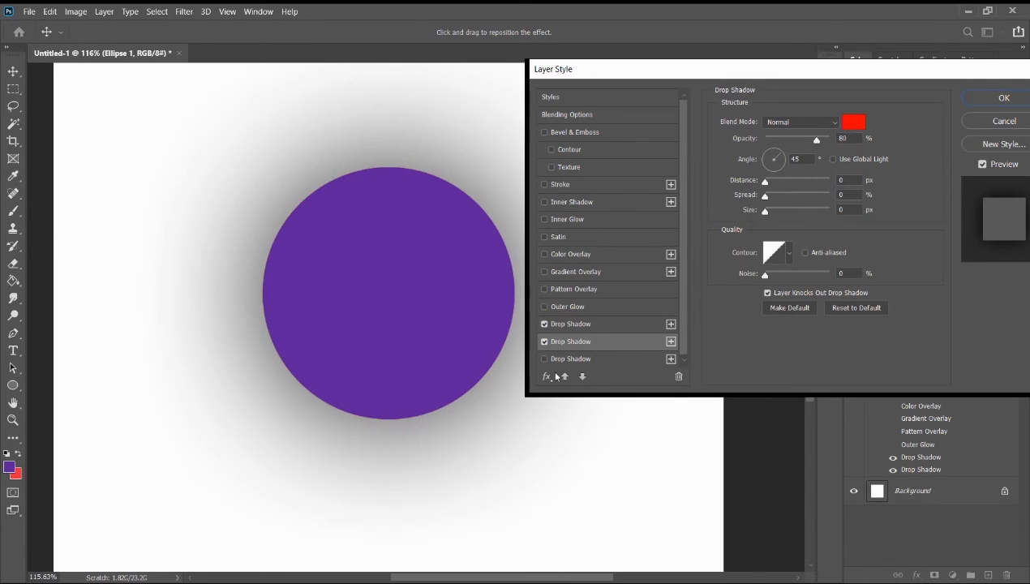
drag(765, 182, 783, 183)
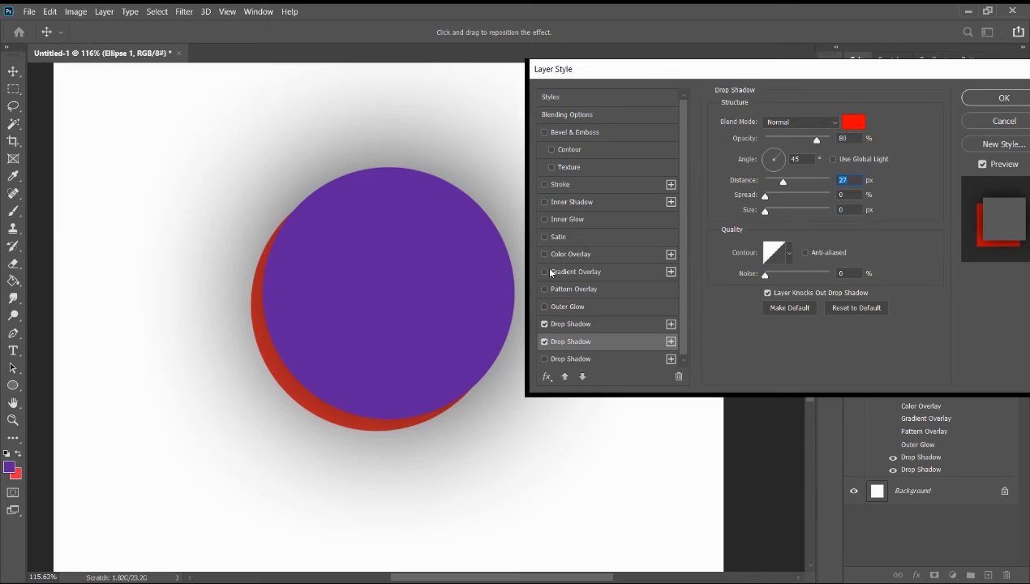
Add a red 13 px stroke positioned inside the circle's edge and apply the layer style.
click(546, 185)
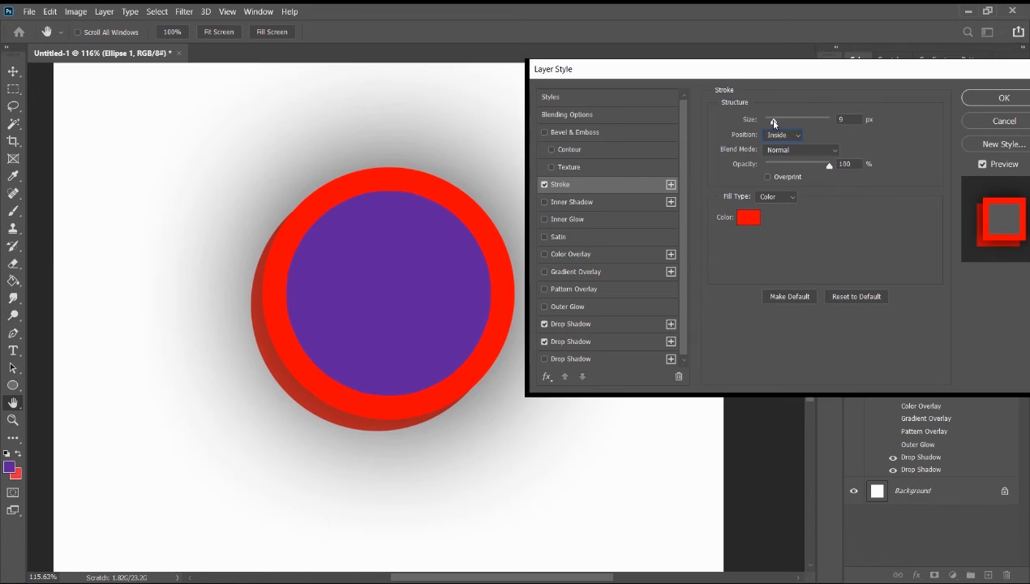
drag(774, 123, 772, 123)
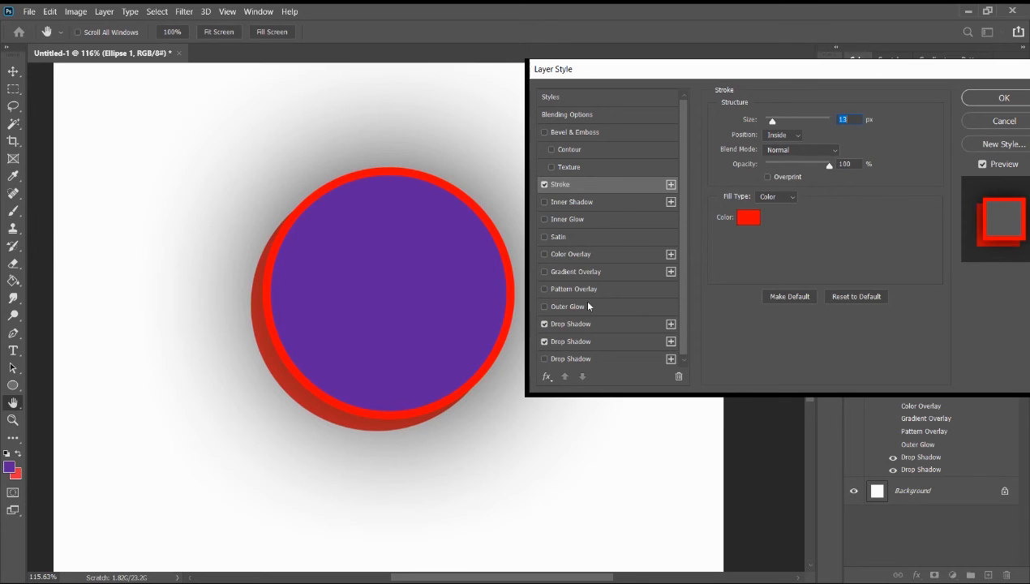
click(1006, 99)
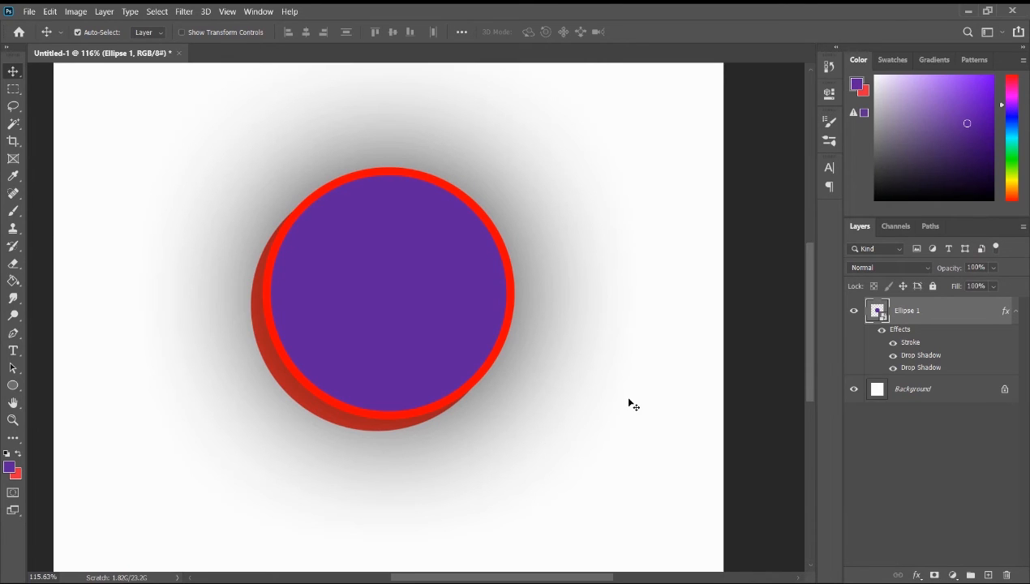
Hide the circle's two drop shadows and its stroke one by one, and show all three effects again.
scroll(499, 344, down, 3)
scroll(380, 252, up, 2)
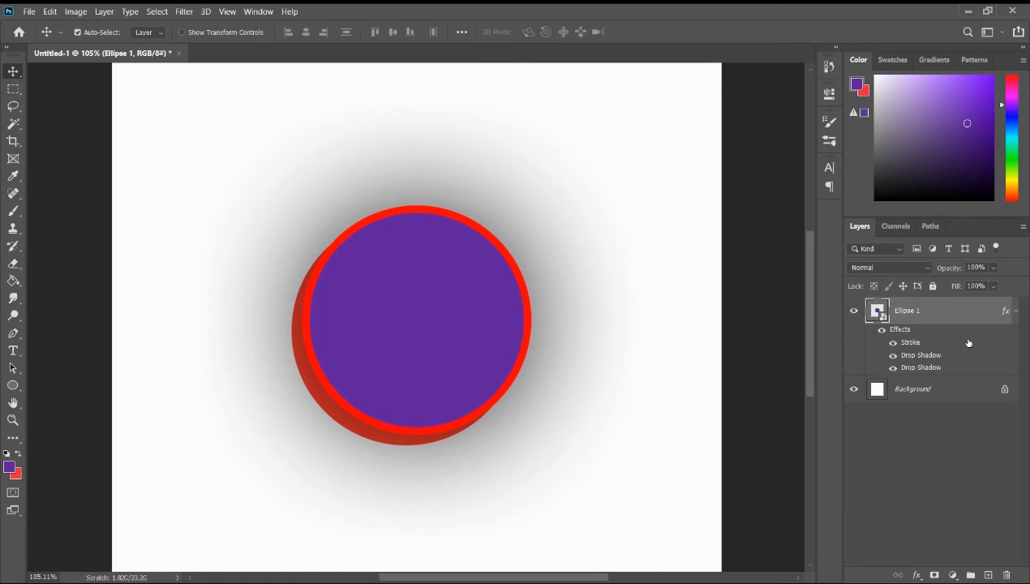
click(894, 355)
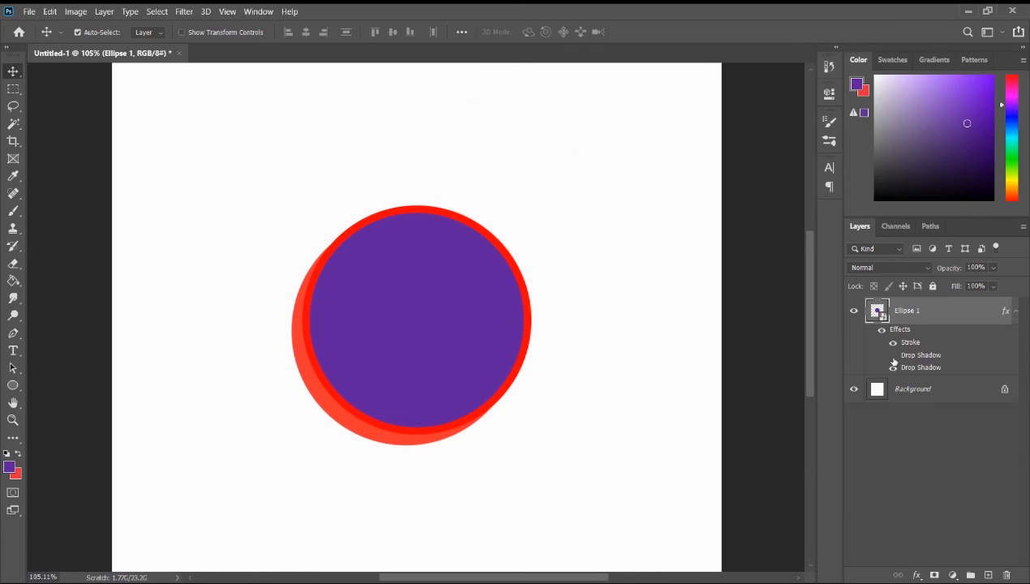
click(893, 368)
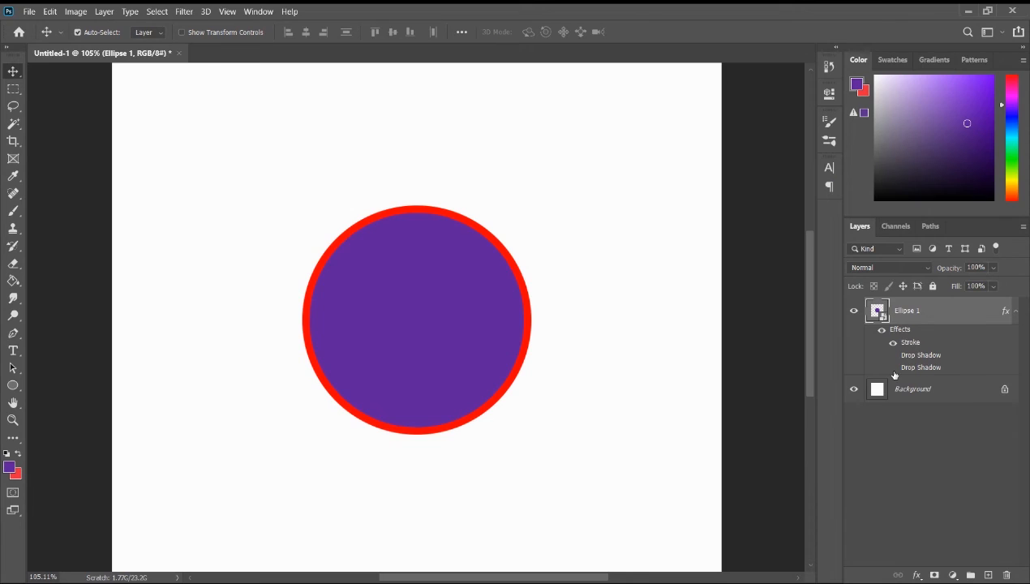
click(893, 344)
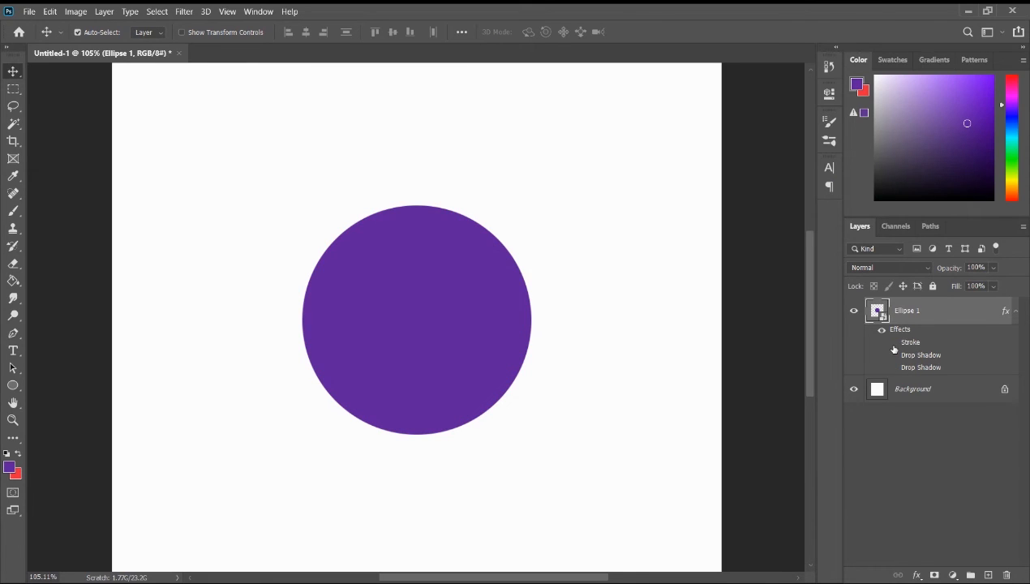
click(893, 344)
click(894, 368)
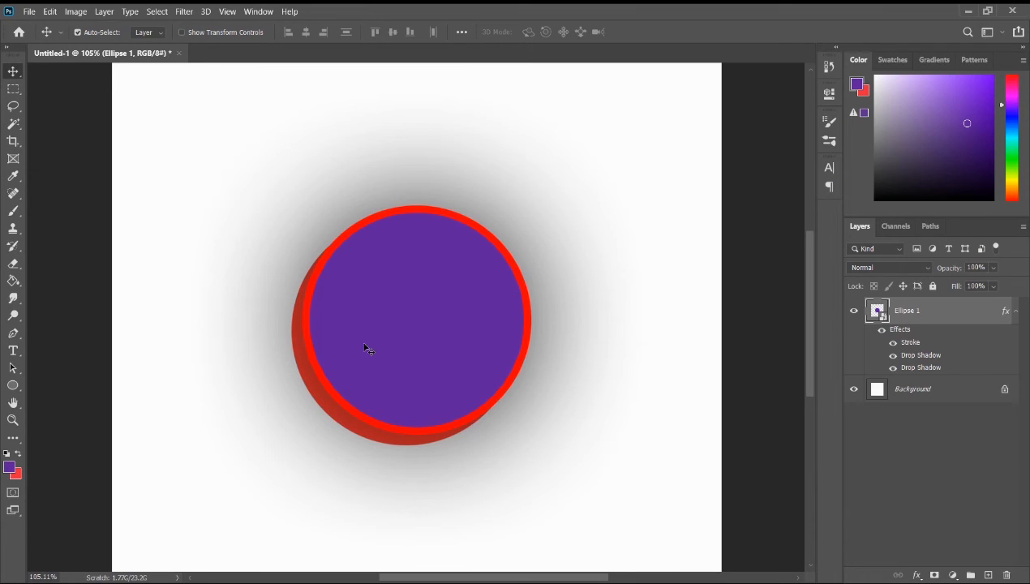
Draw a purple square about 227 px wide on the empty canvas area up and left of the circle.
scroll(432, 359, down, 2)
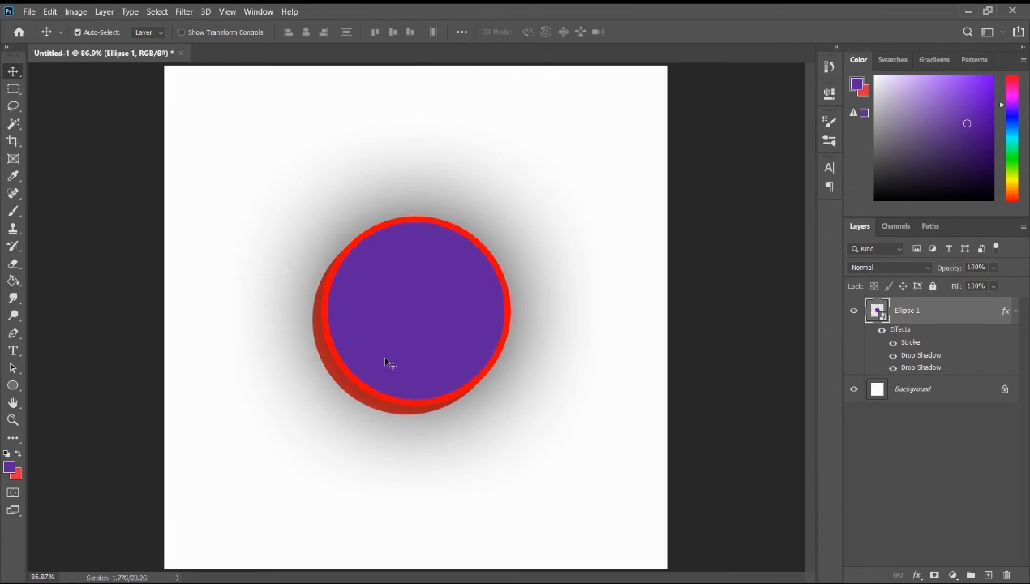
scroll(386, 361, up, 1)
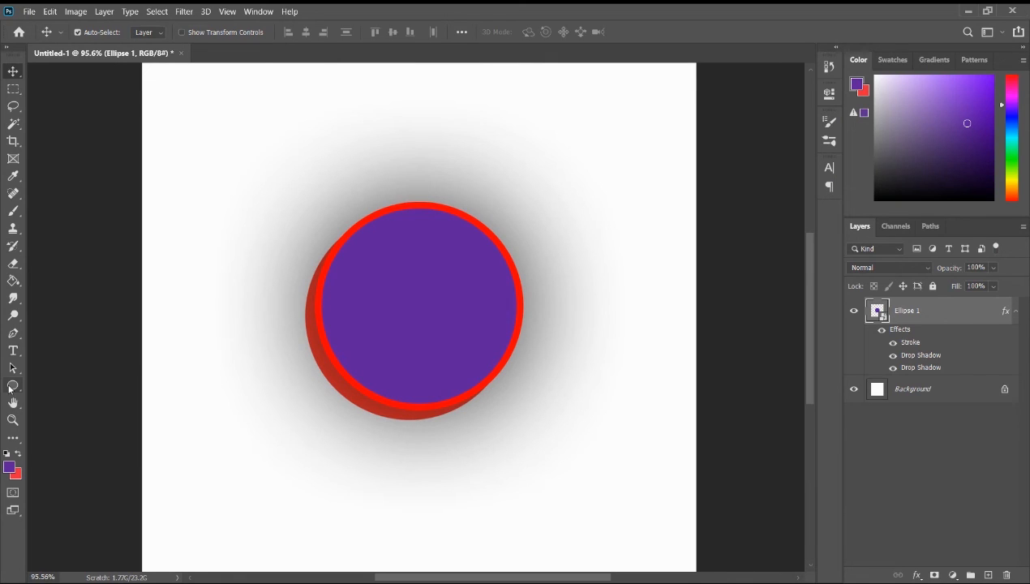
click(10, 388)
click(36, 386)
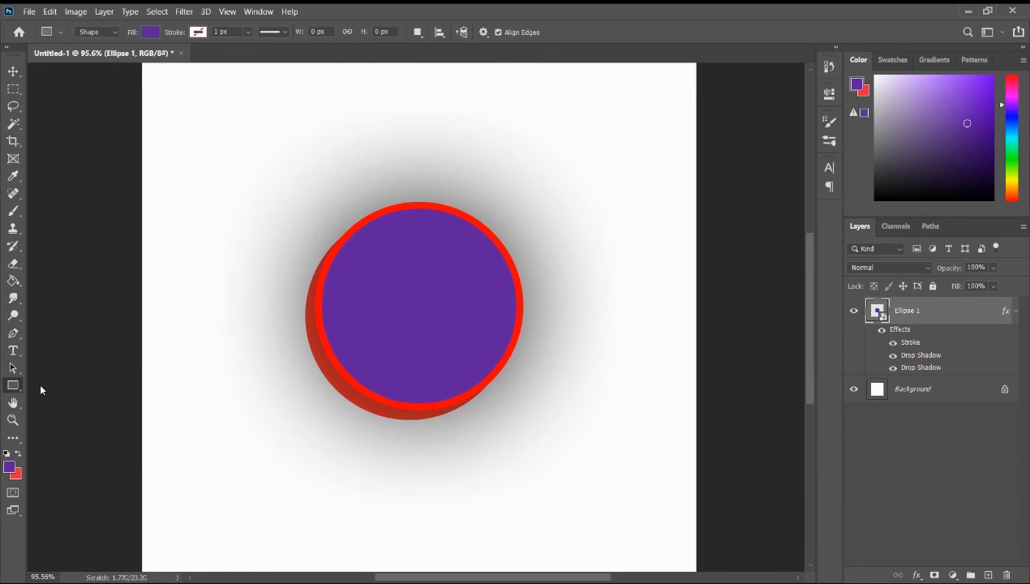
scroll(365, 137, down, 1)
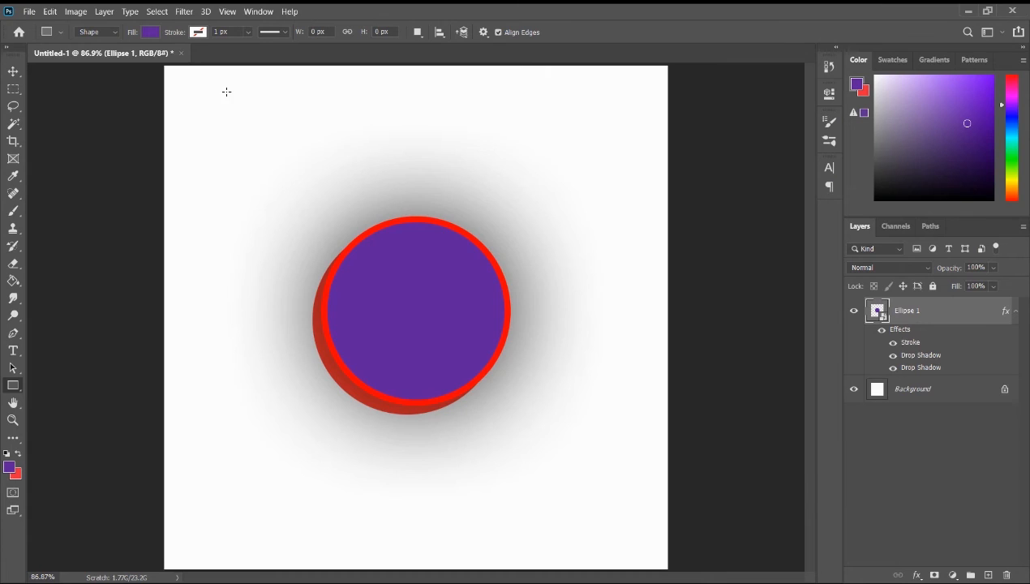
drag(218, 96, 323, 201)
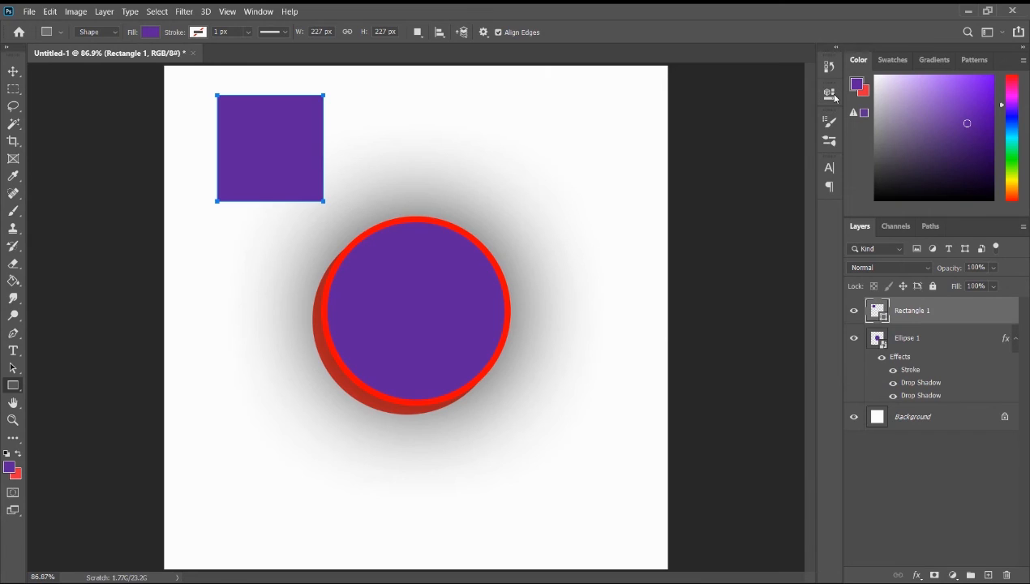
Move the circle toward the canvas's lower-right corner and shift the square slightly down and right.
key(v)
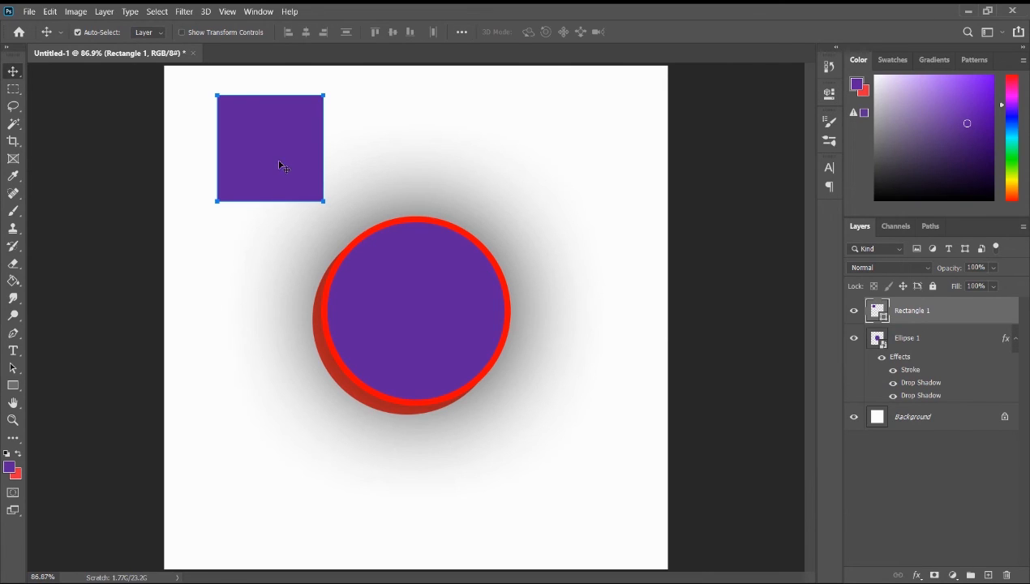
click(949, 336)
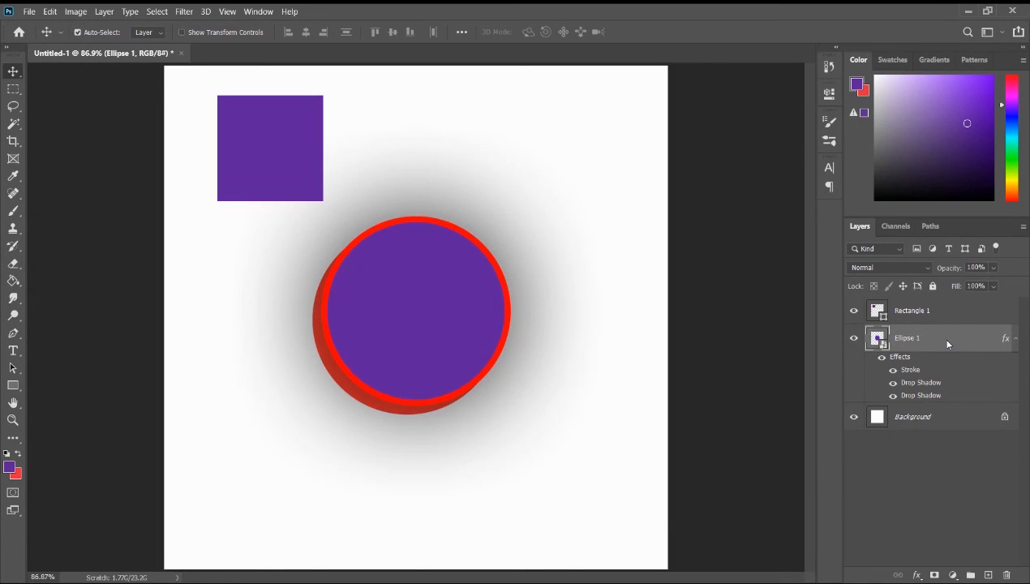
drag(343, 203, 427, 303)
drag(263, 130, 302, 198)
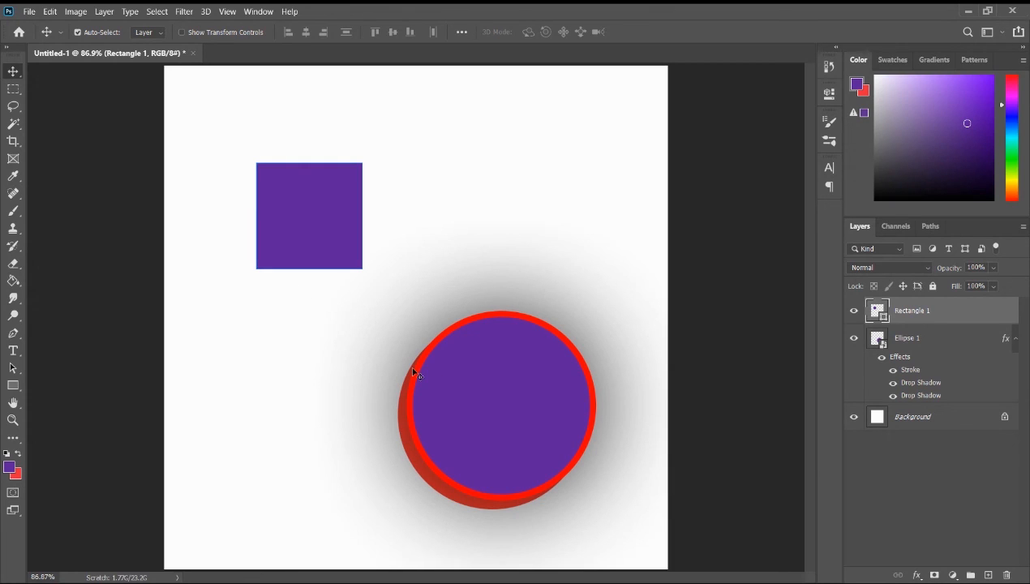
Copy the layer style of the Ellipse 1 layer and paste it onto the Rectangle 1 layer.
right_click(935, 341)
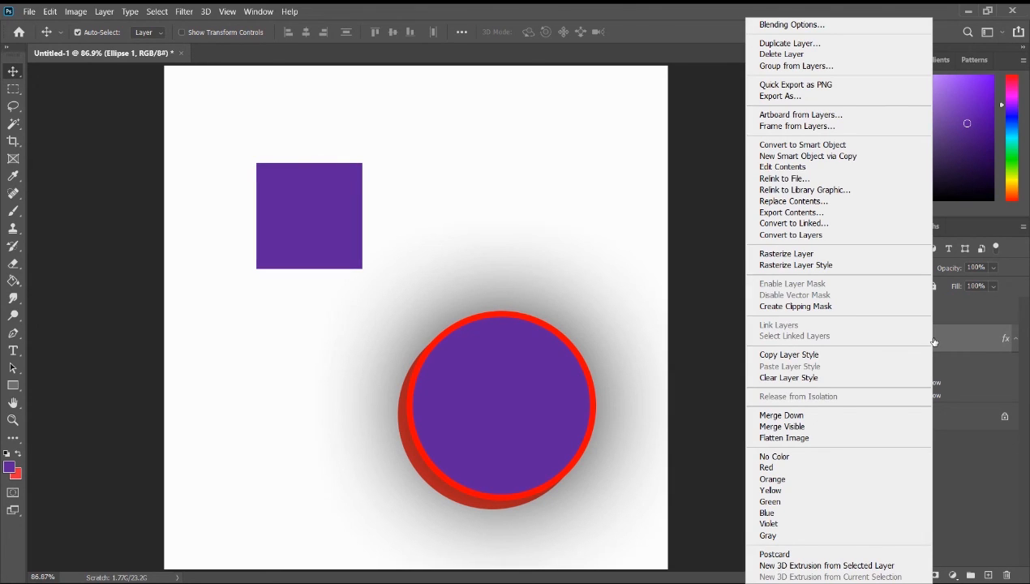
click(831, 358)
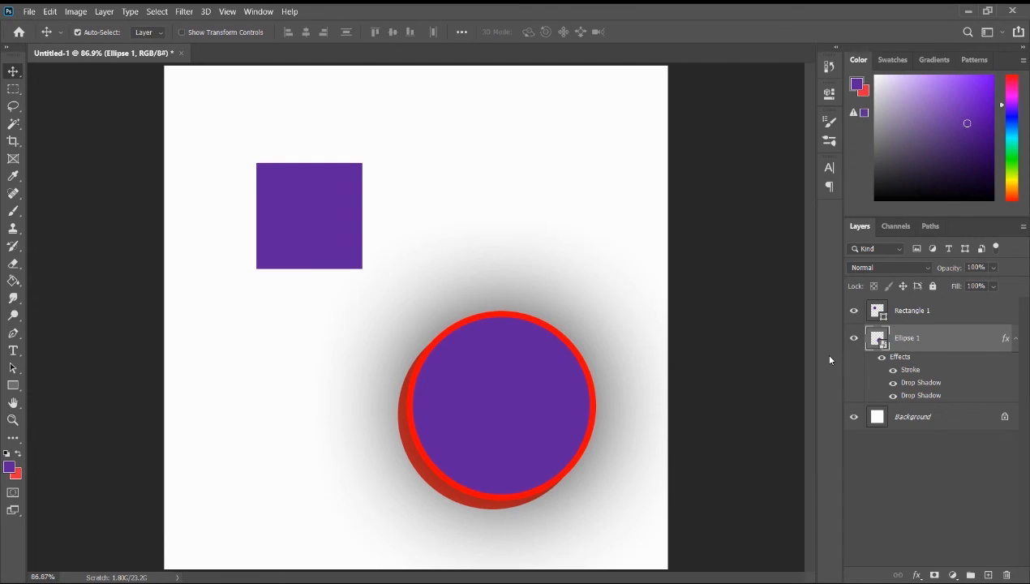
click(925, 310)
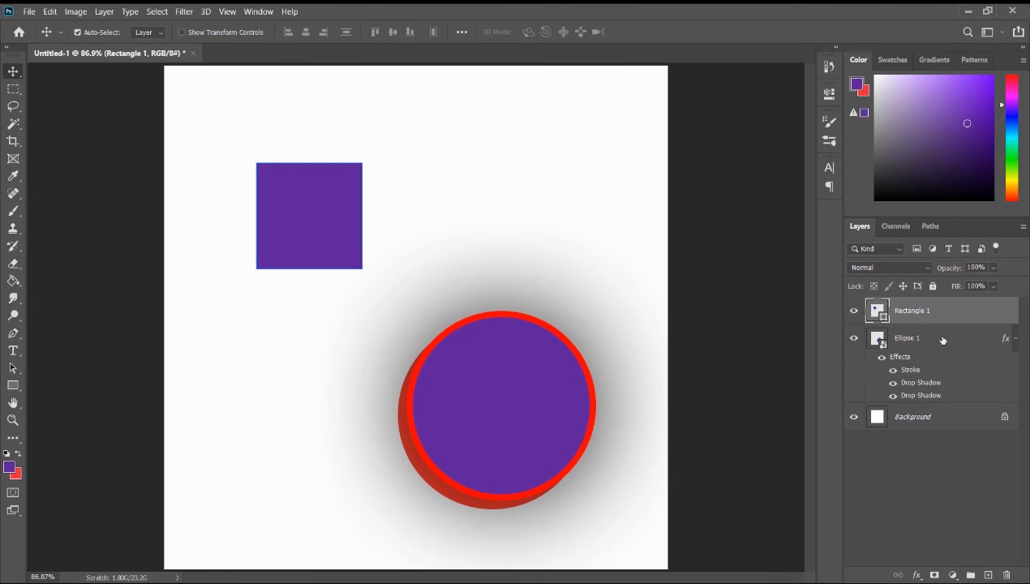
right_click(941, 312)
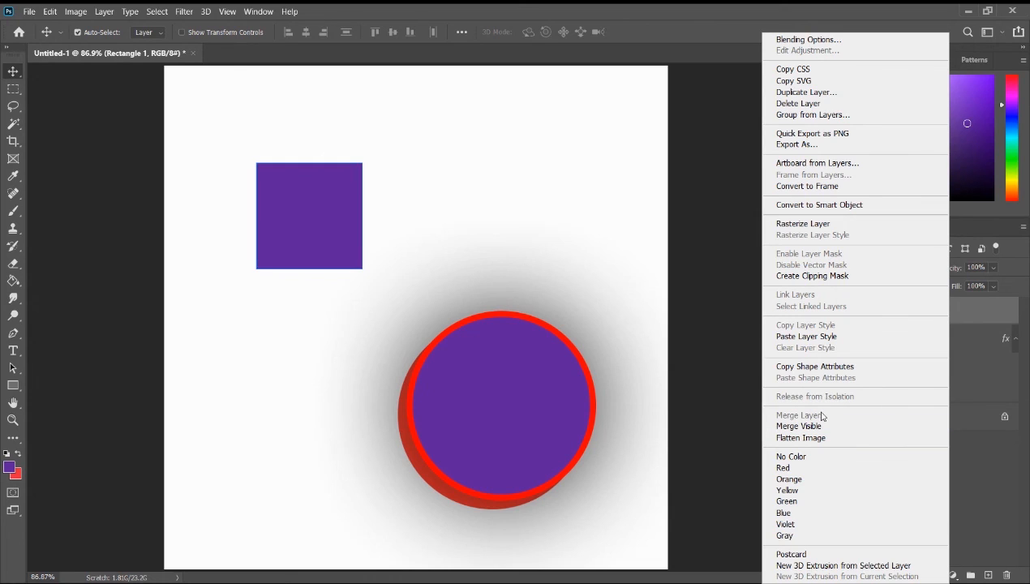
click(807, 337)
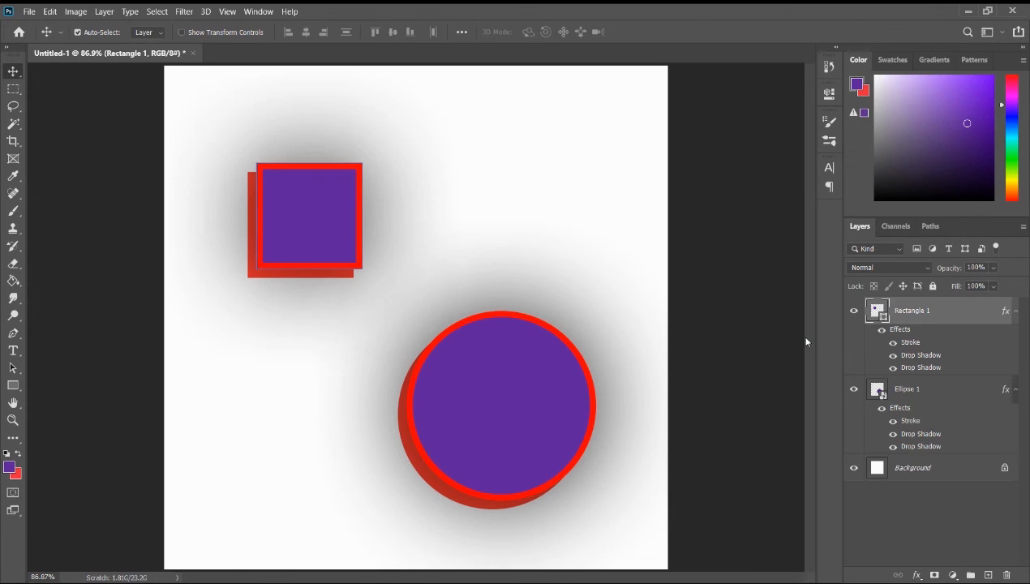